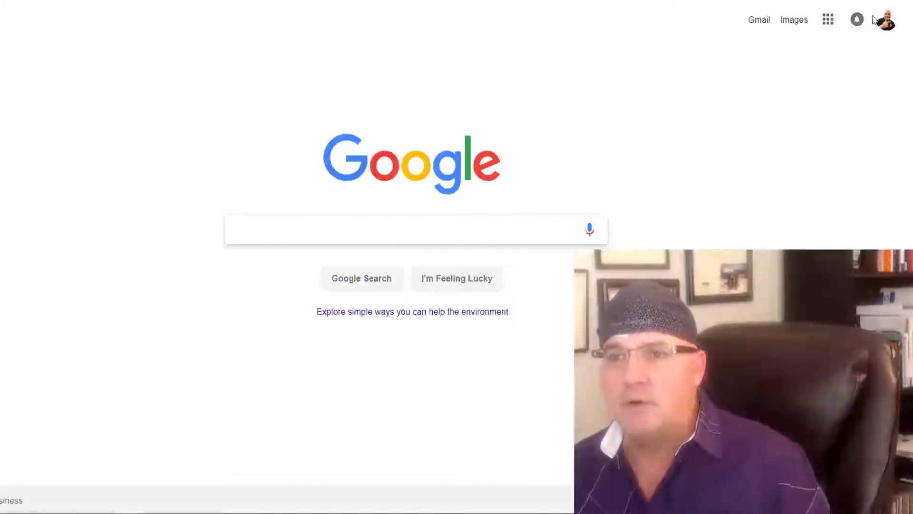
Step: Look through the Google apps list and open the page with even more Google products
{"action": "left_click", "coordinate": [830, 21]}
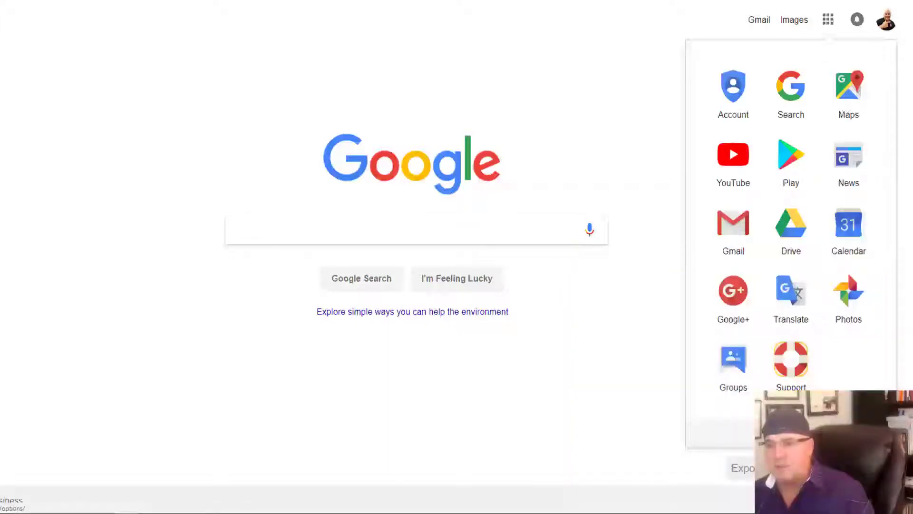
{"action": "scroll", "coordinate": [808, 337], "scroll_direction": "down", "scroll_amount": 5}
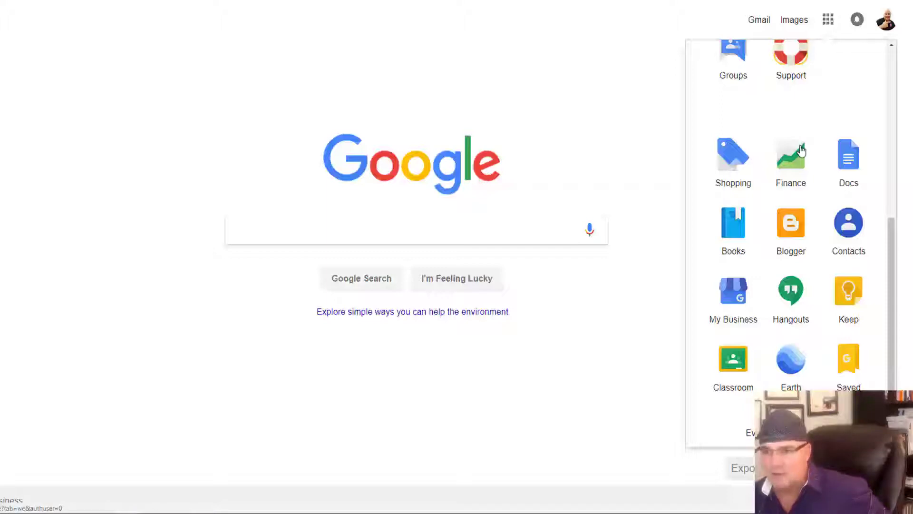
{"action": "scroll", "coordinate": [804, 154], "scroll_direction": "up", "scroll_amount": 3}
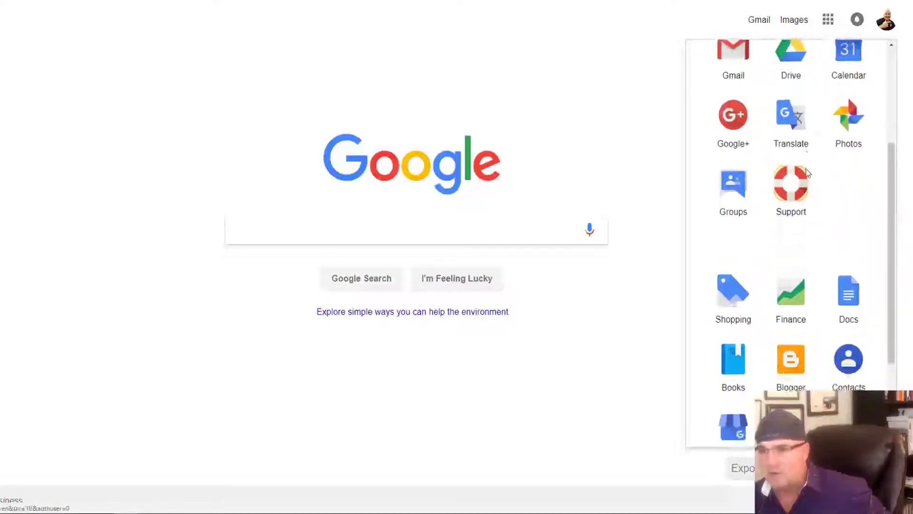
{"action": "scroll", "coordinate": [804, 157], "scroll_direction": "down", "scroll_amount": 3}
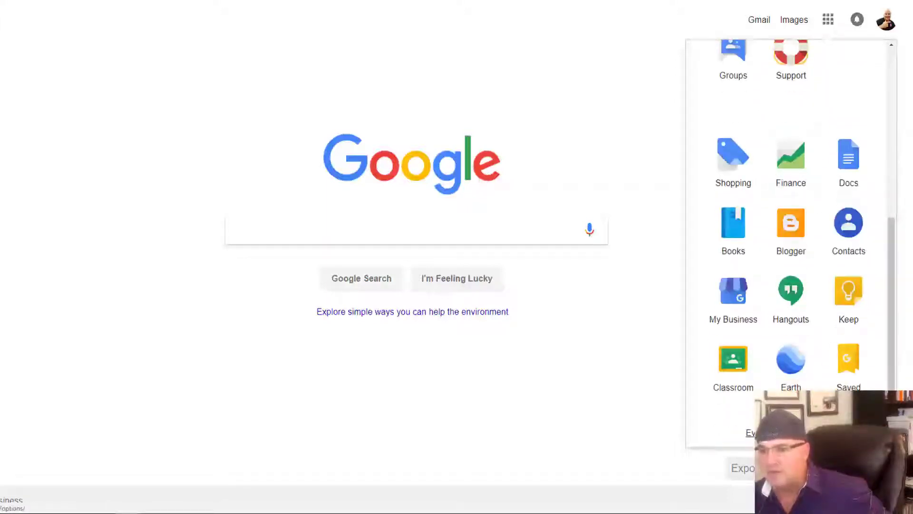
{"action": "left_click", "coordinate": [750, 432]}
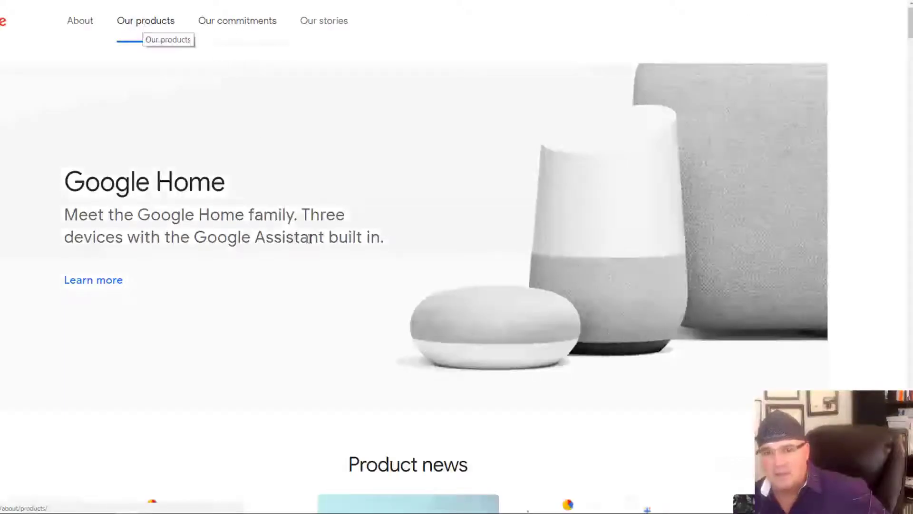
Step: Look through the product news and product categories on Google's products page
{"action": "scroll", "coordinate": [389, 280], "scroll_direction": "down", "scroll_amount": 15}
{"action": "scroll", "coordinate": [390, 280], "scroll_direction": "up", "scroll_amount": 5}
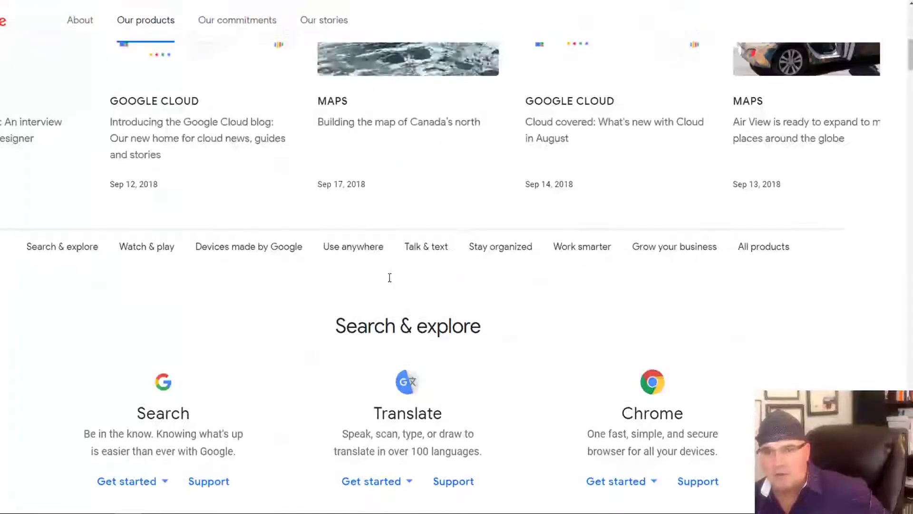
{"action": "scroll", "coordinate": [389, 277], "scroll_direction": "up", "scroll_amount": 3}
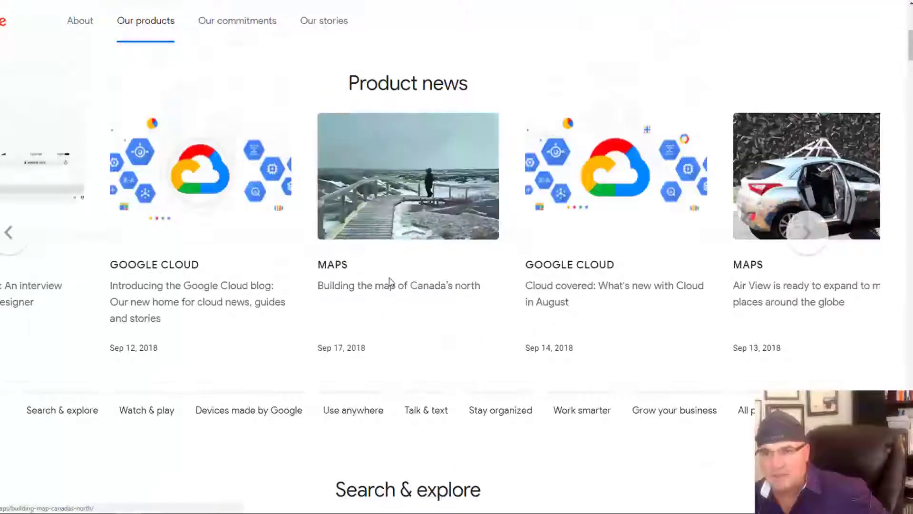
{"action": "scroll", "coordinate": [393, 288], "scroll_direction": "down", "scroll_amount": 17}
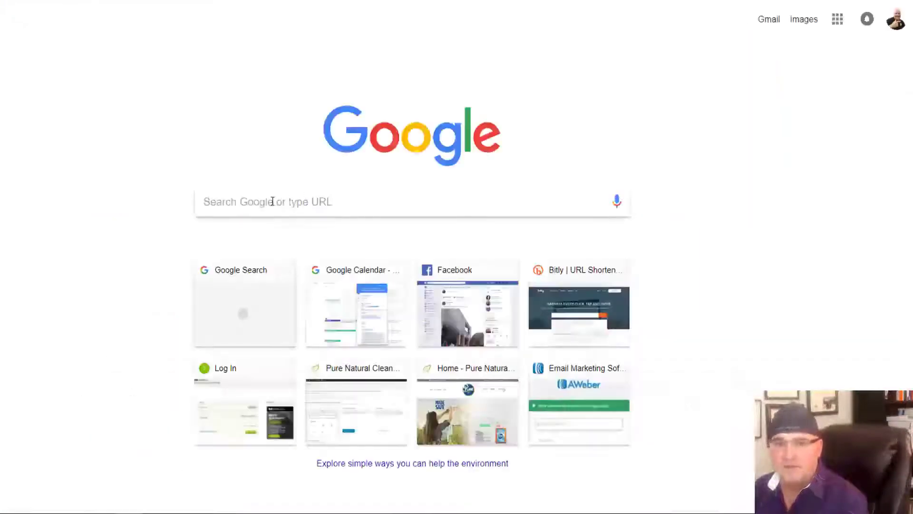
Step: Search Google for "google communities" and open the Google Communities - Google Plus result
{"action": "left_click", "coordinate": [270, 202]}
{"action": "type", "text": "google"}
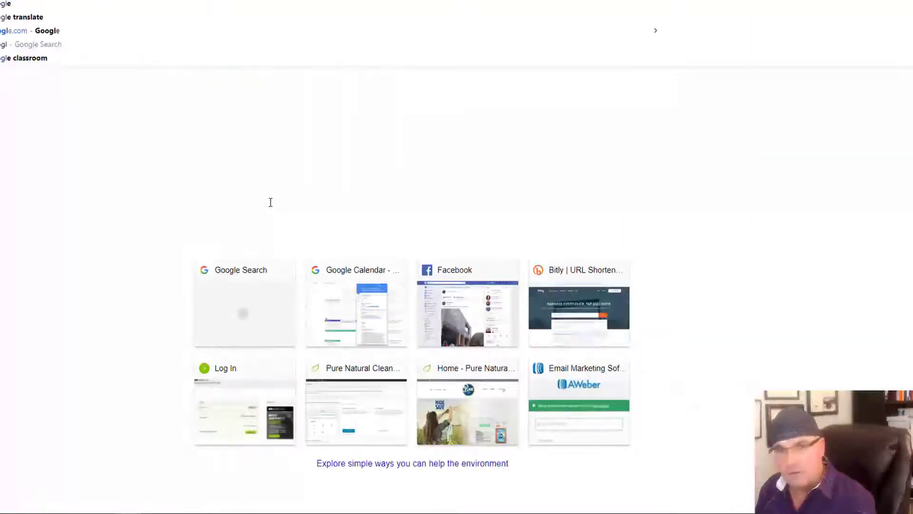
{"action": "type", "text": " commu"}
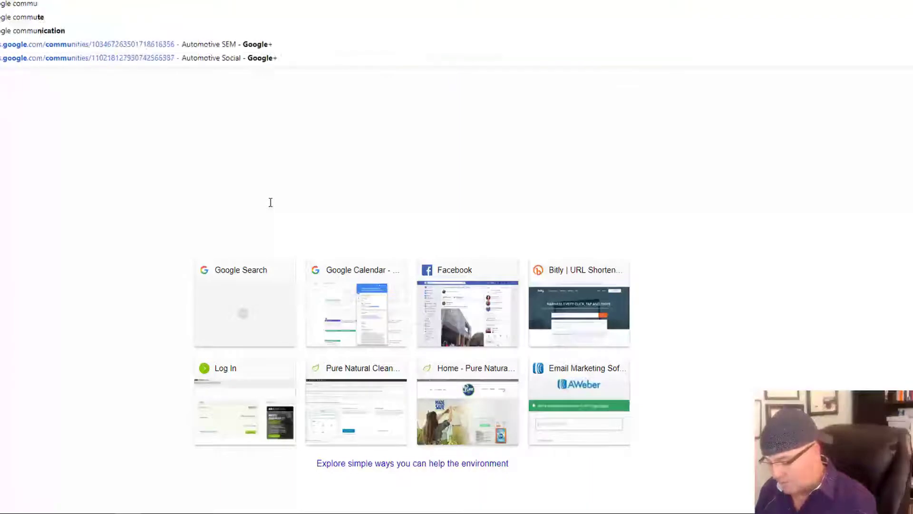
{"action": "type", "text": "nities"}
{"action": "key", "text": "Return"}
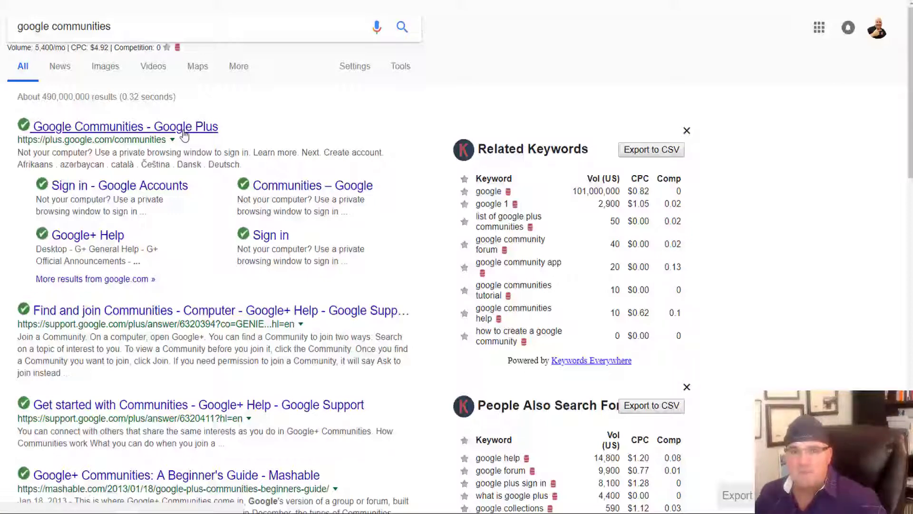
{"action": "left_click", "coordinate": [185, 136]}
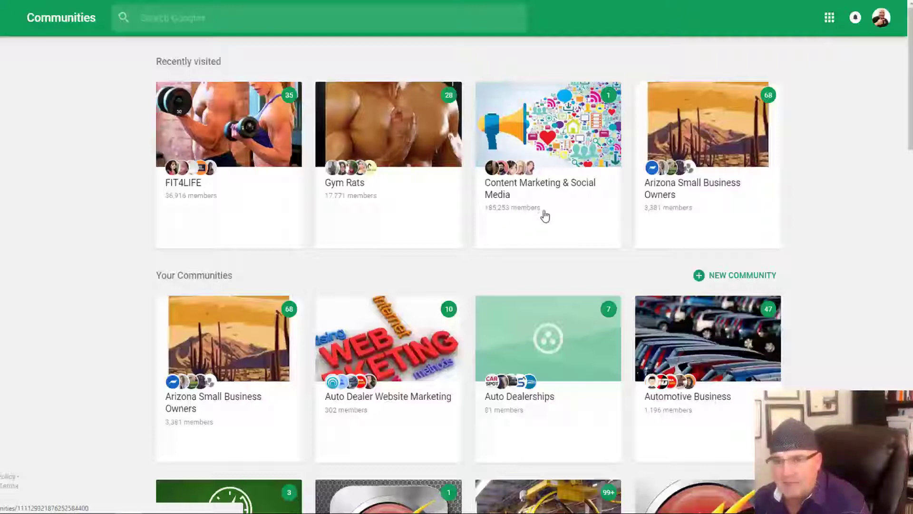
Step: Enlarge the Communities page and examine the recently visited and joined communities, including their topics and member numbers
{"action": "key", "text": "ctrl+plus"}
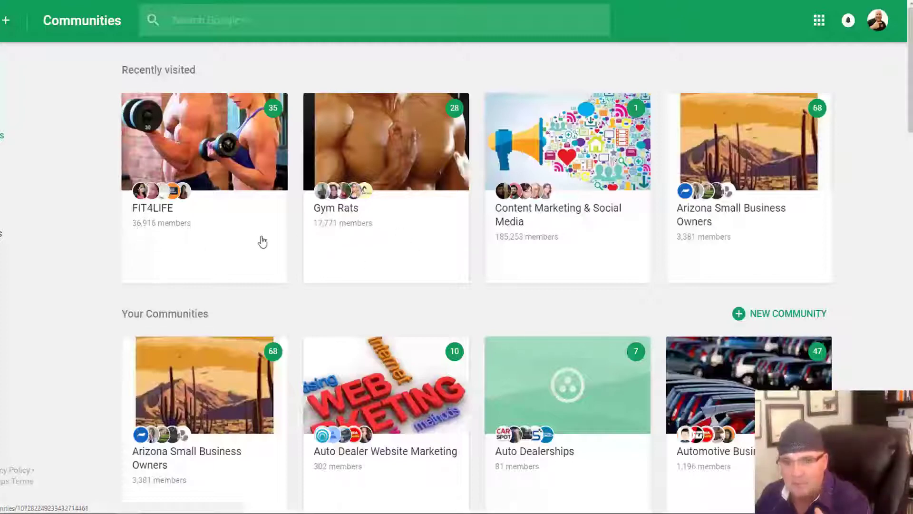
{"action": "scroll", "coordinate": [263, 257], "scroll_direction": "down", "scroll_amount": 5}
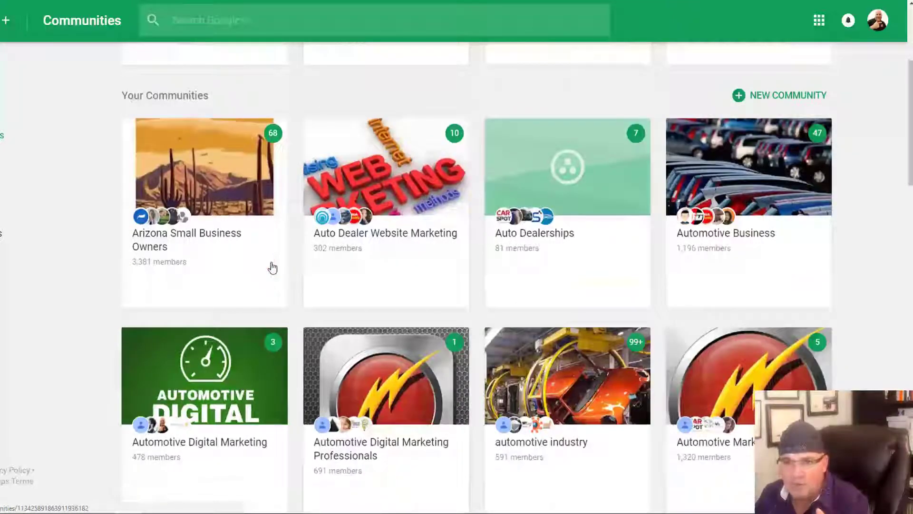
{"action": "scroll", "coordinate": [273, 266], "scroll_direction": "down", "scroll_amount": 3}
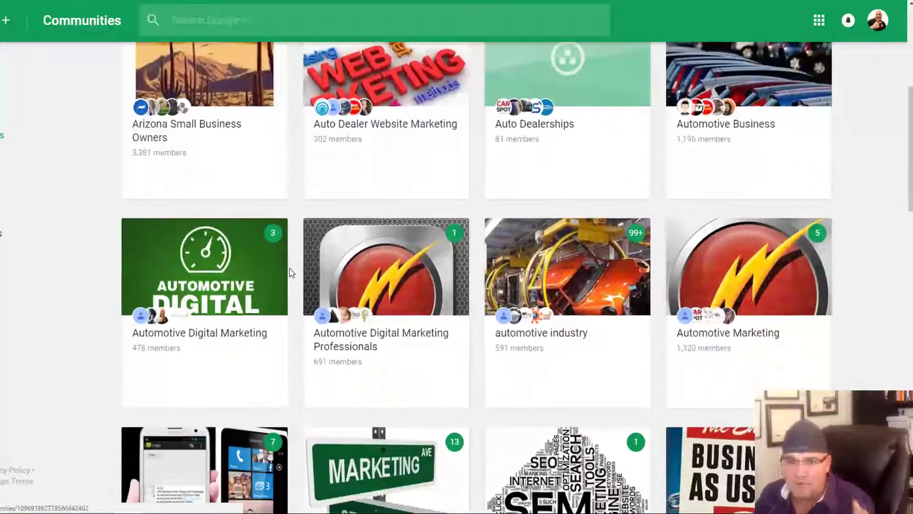
{"action": "scroll", "coordinate": [296, 285], "scroll_direction": "down", "scroll_amount": 3}
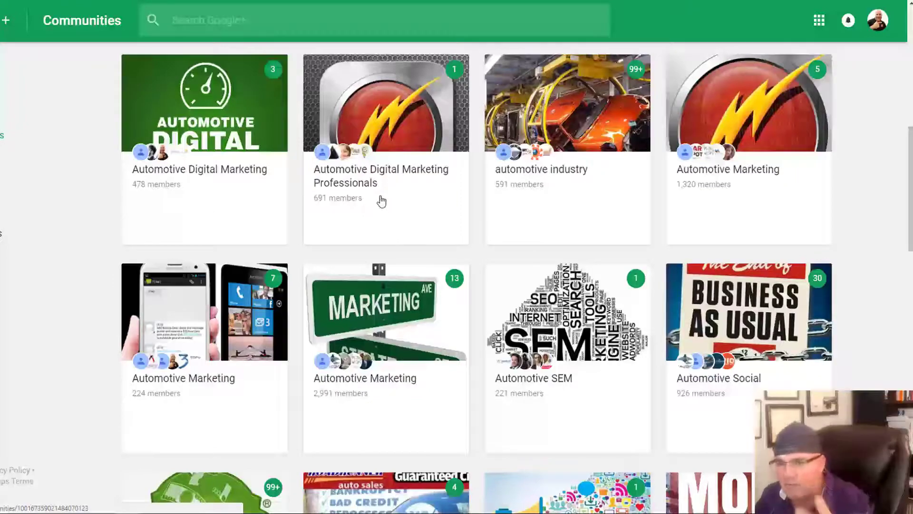
{"action": "scroll", "coordinate": [526, 241], "scroll_direction": "down", "scroll_amount": 7}
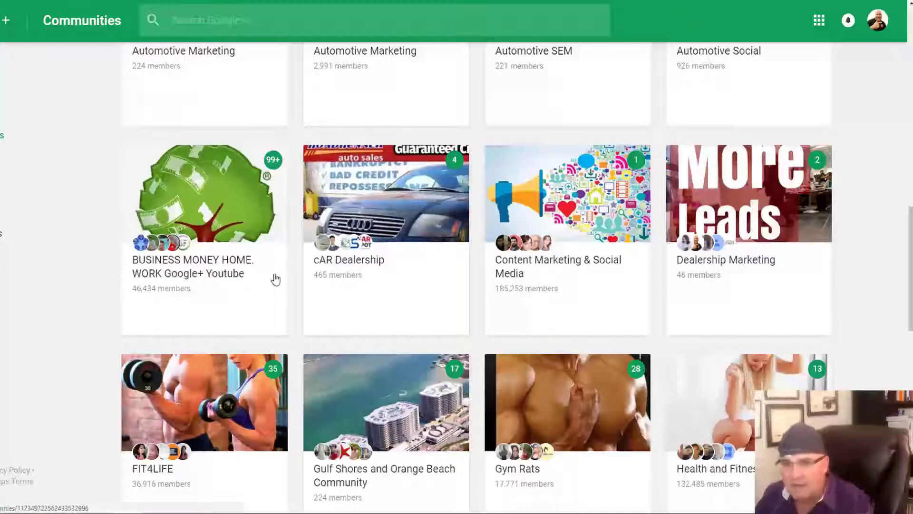
{"action": "scroll", "coordinate": [274, 279], "scroll_direction": "down", "scroll_amount": 1}
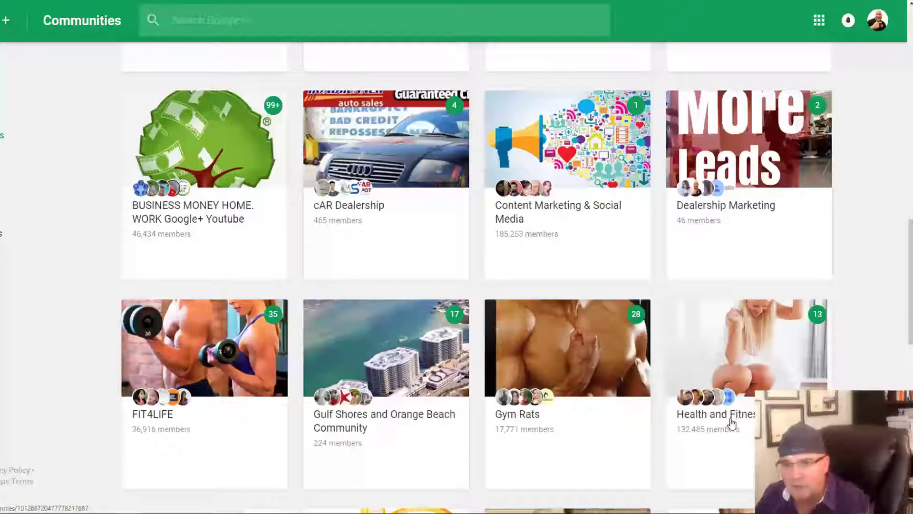
{"action": "scroll", "coordinate": [731, 422], "scroll_direction": "down", "scroll_amount": 8}
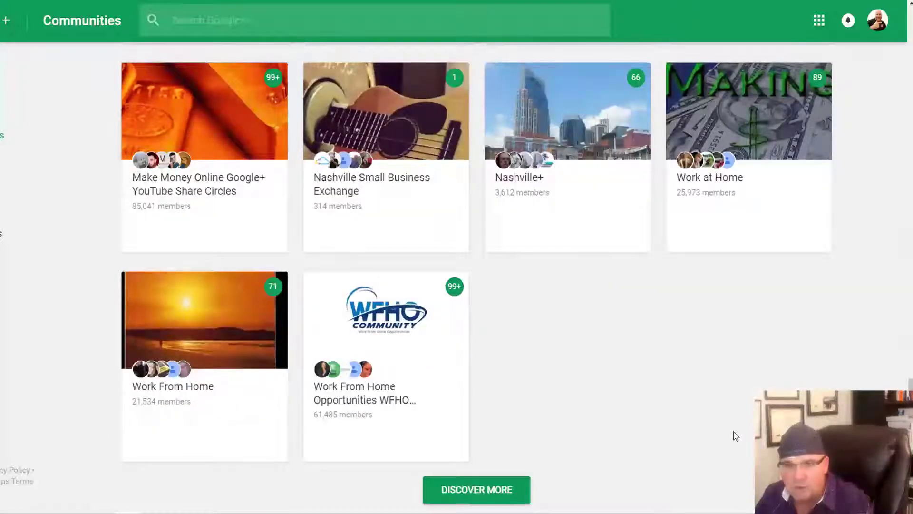
{"action": "scroll", "coordinate": [737, 441], "scroll_direction": "up", "scroll_amount": 10}
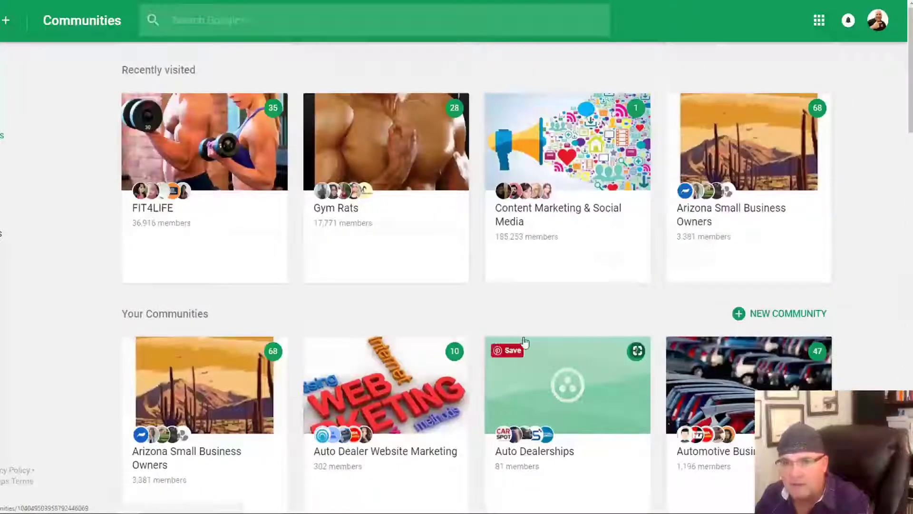
{"action": "scroll", "coordinate": [562, 374], "scroll_direction": "down", "scroll_amount": 3}
{"action": "scroll", "coordinate": [562, 374], "scroll_direction": "down", "scroll_amount": 10}
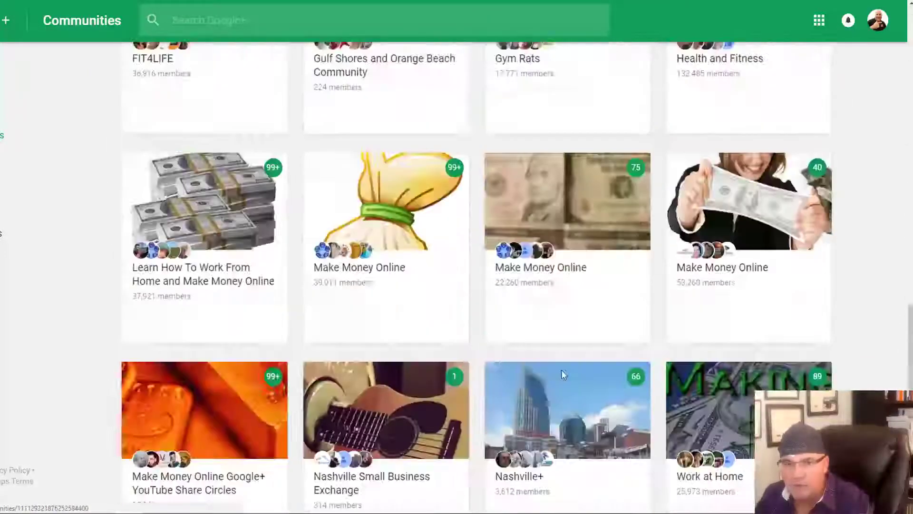
Step: Discover more communities and look through the recommended ones
{"action": "left_click", "coordinate": [485, 486]}
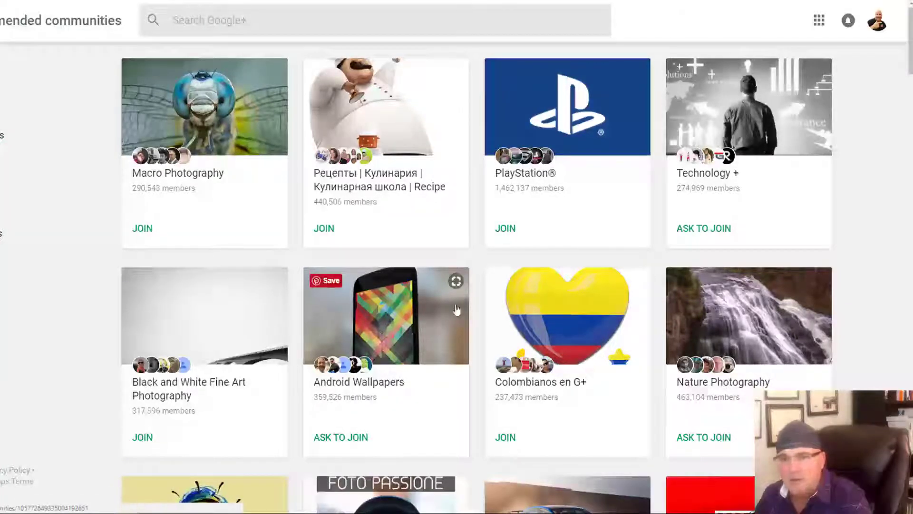
{"action": "scroll", "coordinate": [457, 352], "scroll_direction": "down", "scroll_amount": 3}
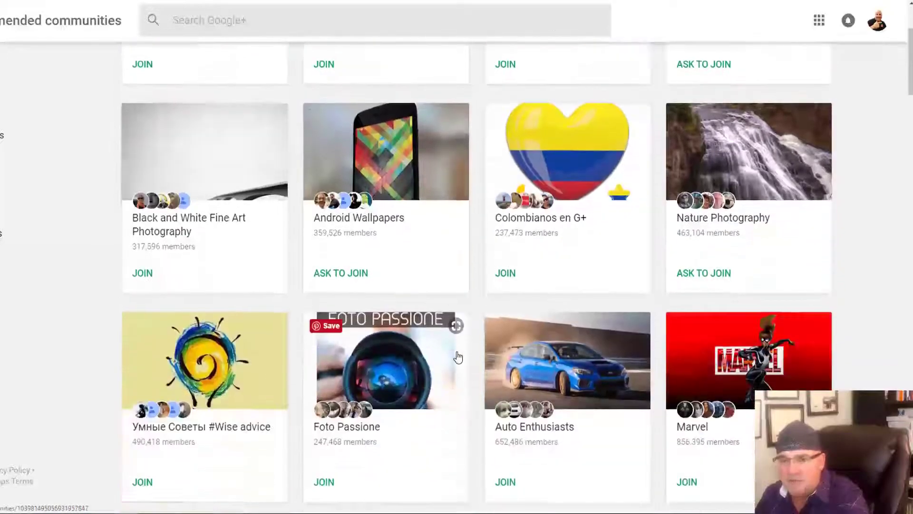
{"action": "scroll", "coordinate": [457, 357], "scroll_direction": "down", "scroll_amount": 1}
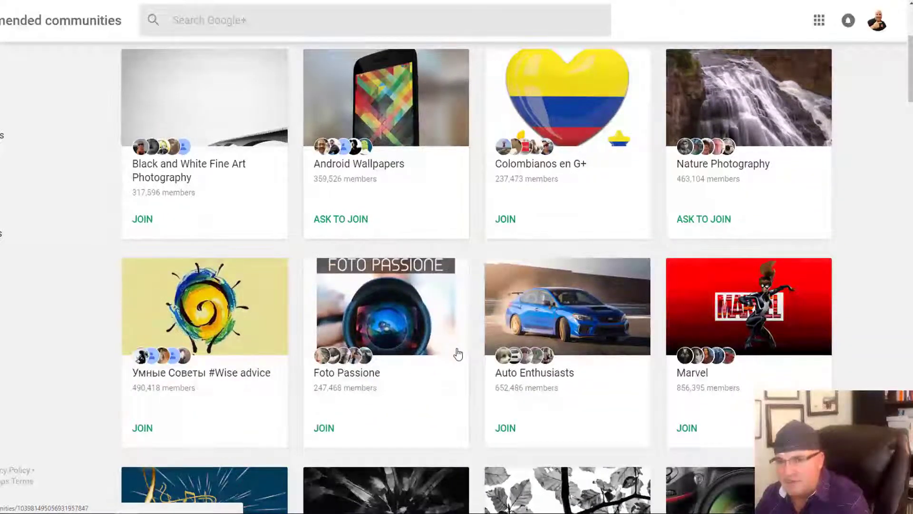
{"action": "scroll", "coordinate": [464, 367], "scroll_direction": "up", "scroll_amount": 4}
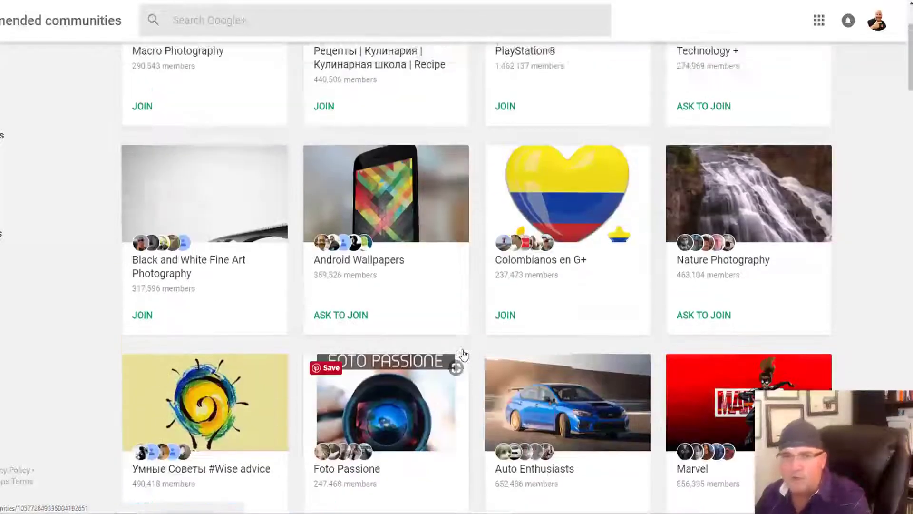
Step: Search Google+ for "digital marketing"
{"action": "left_click", "coordinate": [231, 25]}
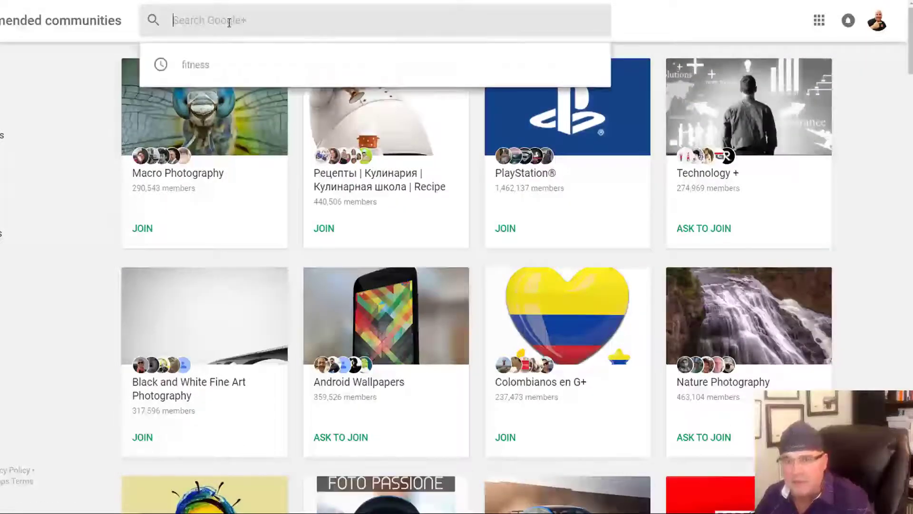
{"action": "type", "text": "Di"}
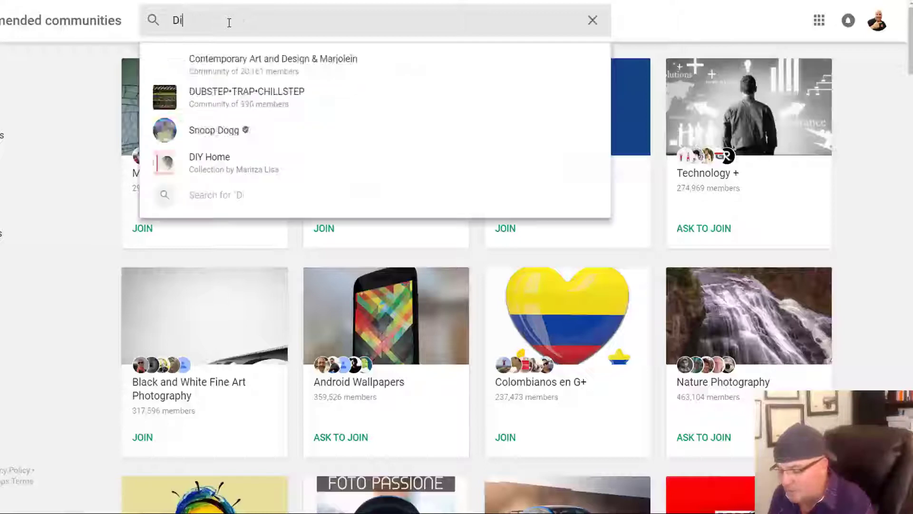
{"action": "type", "text": "gi"}
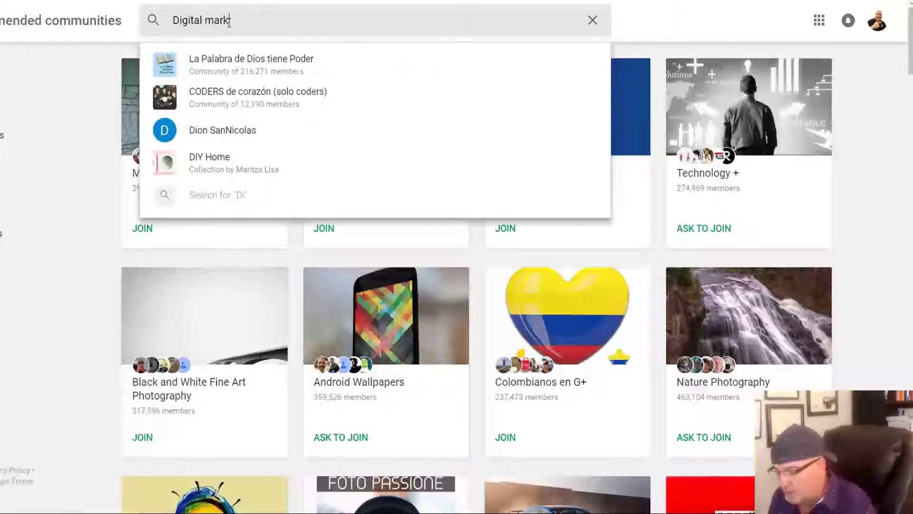
{"action": "type", "text": "tal mark"}
{"action": "key", "text": "BackSpace"}
{"action": "key", "text": "BackSpace"}
{"action": "key", "text": "BackSpace"}
{"action": "key", "text": "BackSpace"}
{"action": "key", "text": "BackSpace"}
{"action": "key", "text": "BackSpace"}
{"action": "key", "text": "BackSpace"}
{"action": "key", "text": "BackSpace"}
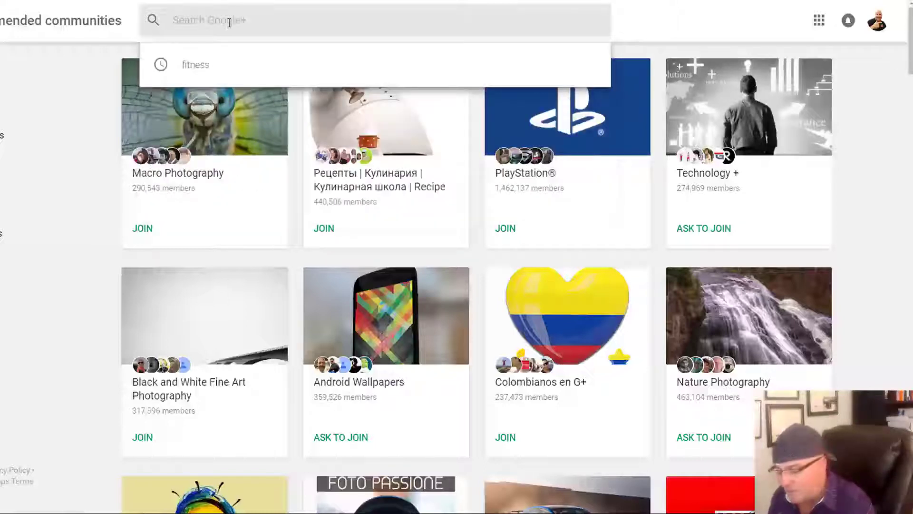
{"action": "type", "text": "digital marketing"}
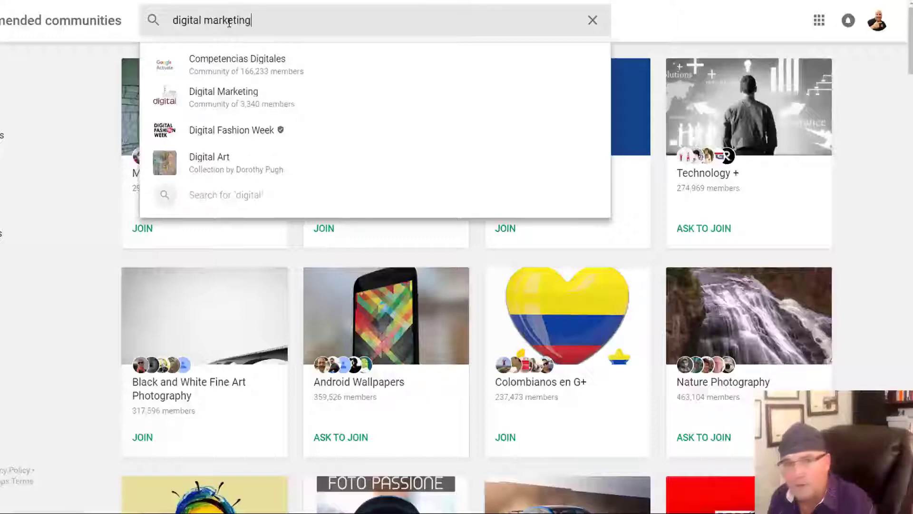
{"action": "key", "text": "Return"}
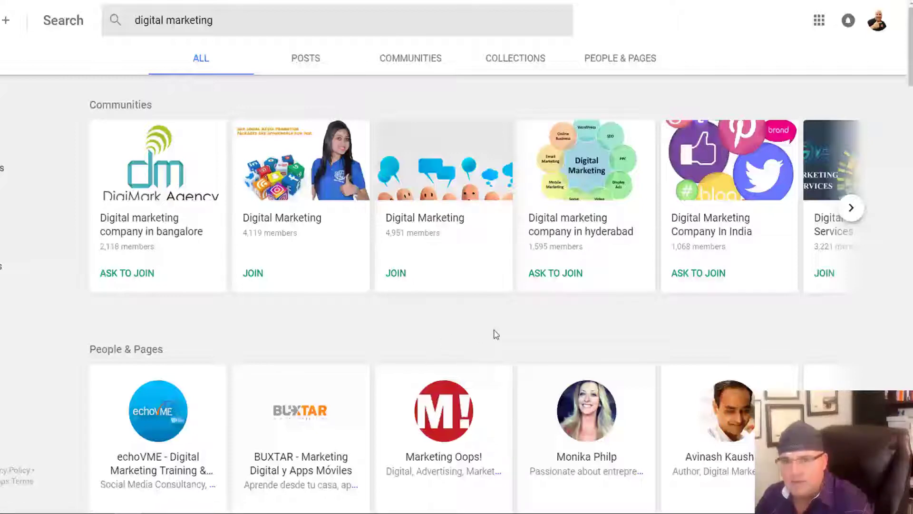
Step: Examine the digital marketing search results and show further matching communities
{"action": "scroll", "coordinate": [496, 335], "scroll_direction": "down", "scroll_amount": 2}
{"action": "scroll", "coordinate": [508, 340], "scroll_direction": "up", "scroll_amount": 2}
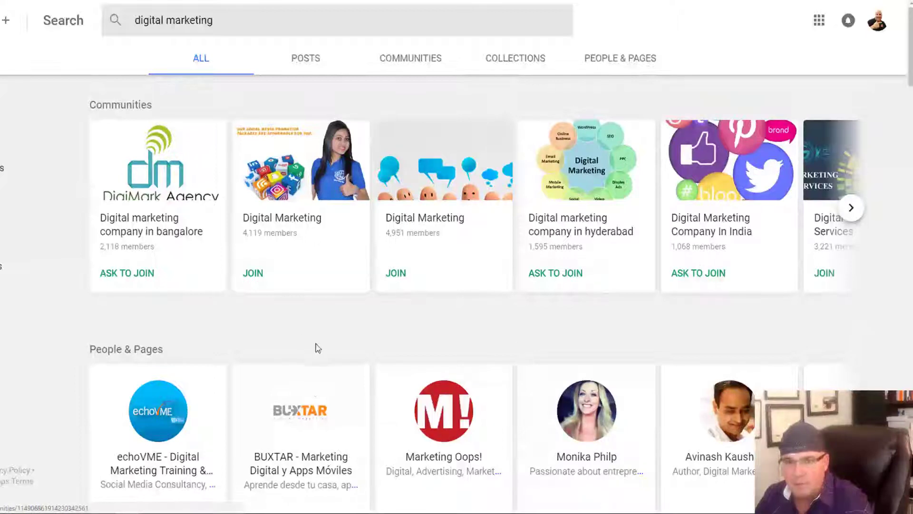
{"action": "scroll", "coordinate": [658, 460], "scroll_direction": "down", "scroll_amount": 2}
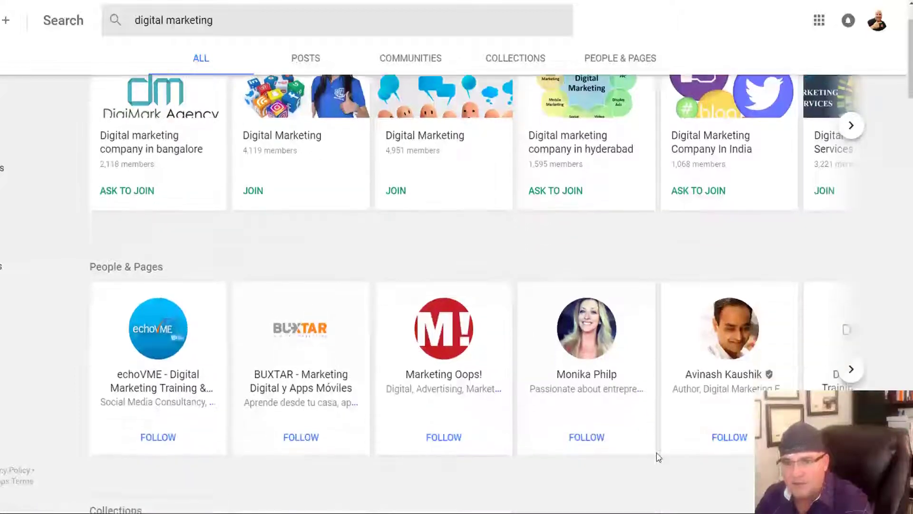
{"action": "scroll", "coordinate": [656, 456], "scroll_direction": "up", "scroll_amount": 2}
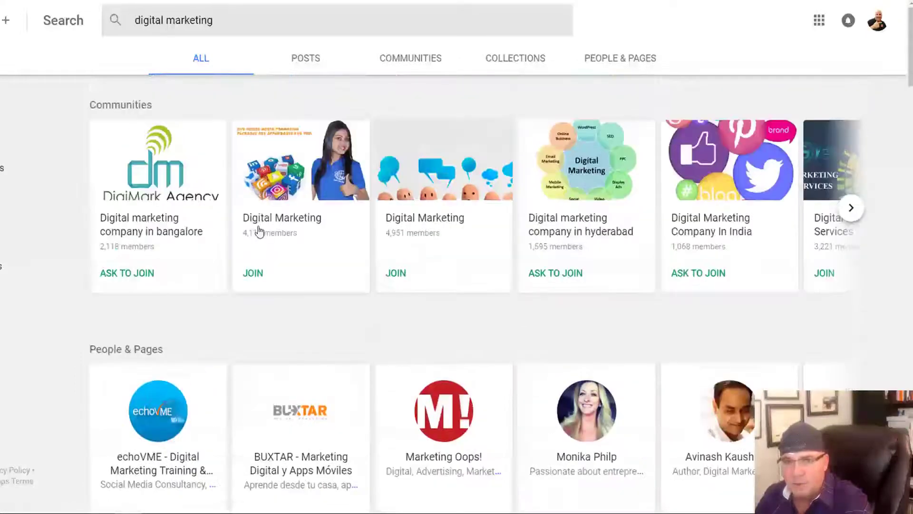
{"action": "left_click", "coordinate": [851, 209]}
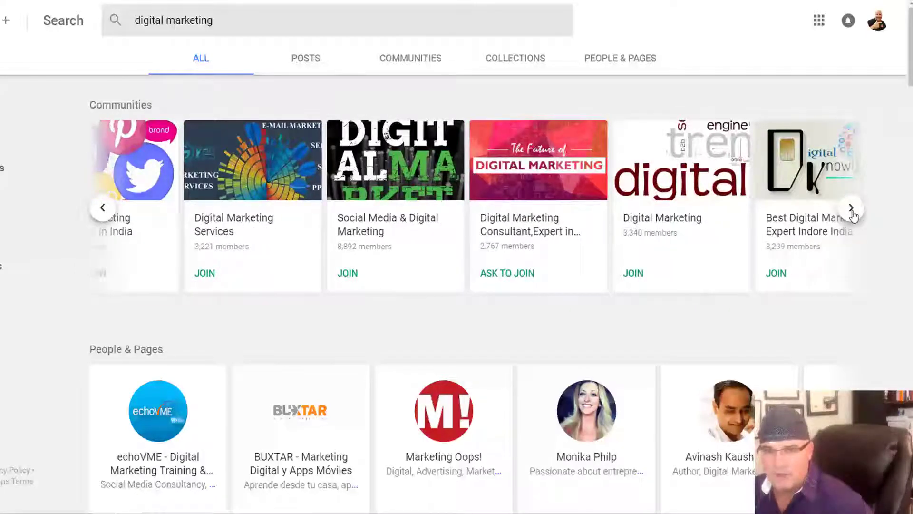
Step: Show more matching communities, join the Digital Marketing community with 26,901 members, and open its page
{"action": "left_click", "coordinate": [851, 210]}
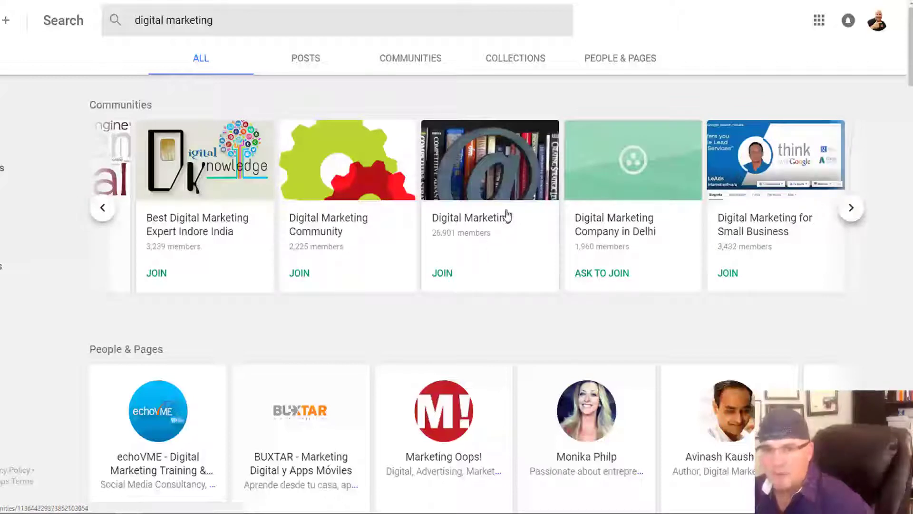
{"action": "left_click", "coordinate": [442, 273]}
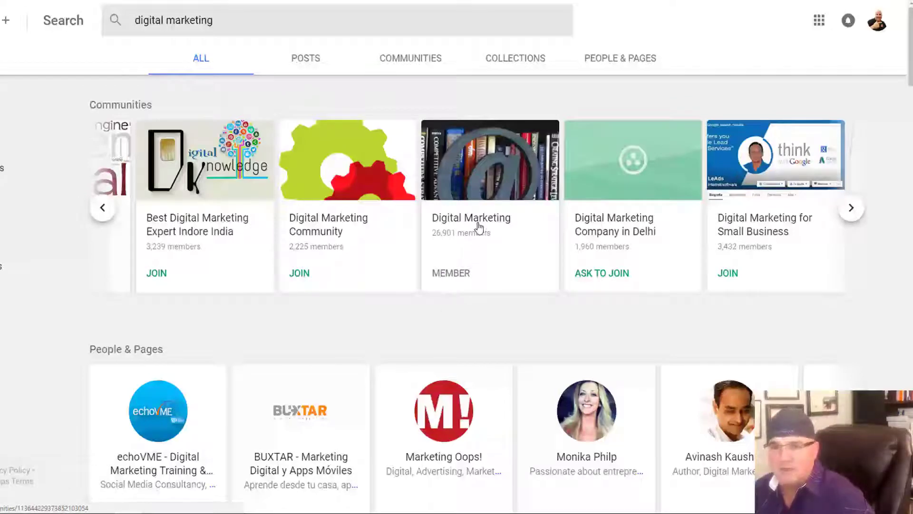
{"action": "left_click", "coordinate": [482, 220]}
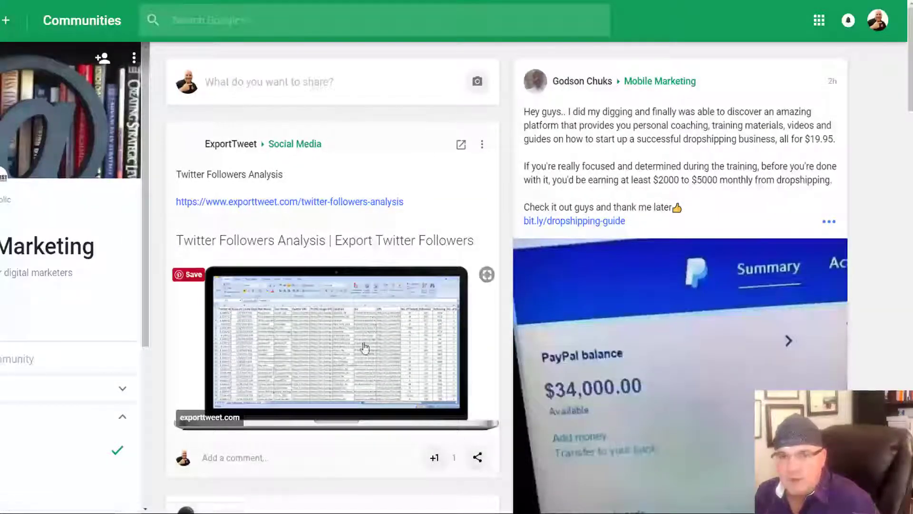
Step: Look through the posts that members have shared in the Digital Marketing community feed
{"action": "scroll", "coordinate": [461, 385], "scroll_direction": "down", "scroll_amount": 5}
{"action": "scroll", "coordinate": [464, 389], "scroll_direction": "down", "scroll_amount": 5}
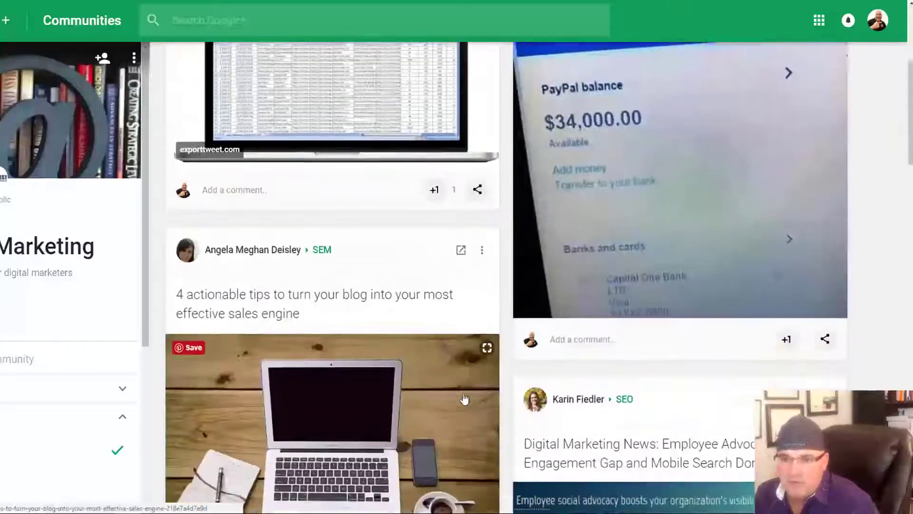
{"action": "scroll", "coordinate": [465, 397], "scroll_direction": "down", "scroll_amount": 3}
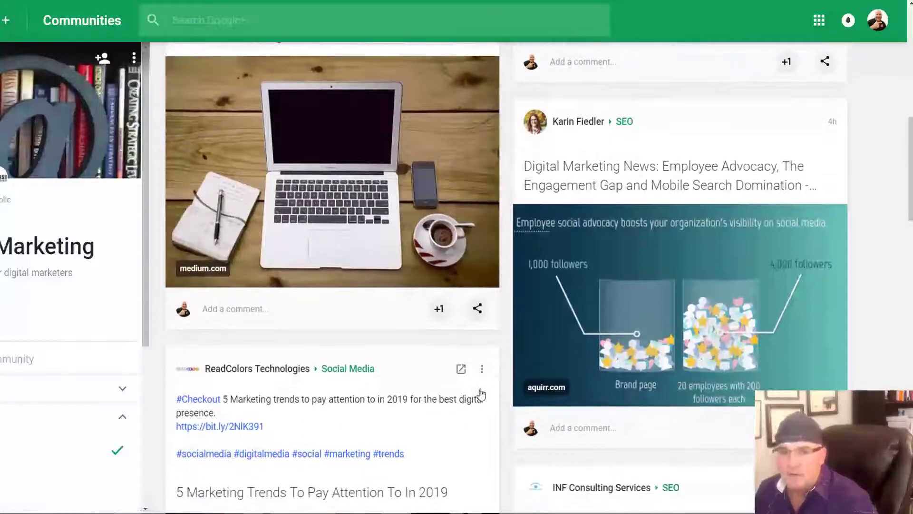
{"action": "scroll", "coordinate": [470, 402], "scroll_direction": "down", "scroll_amount": 1}
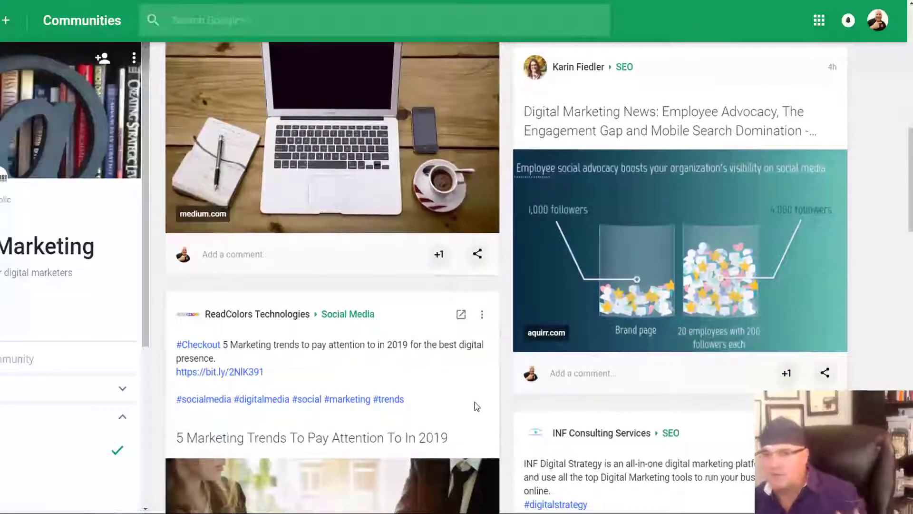
{"action": "scroll", "coordinate": [475, 406], "scroll_direction": "down", "scroll_amount": 1}
{"action": "scroll", "coordinate": [471, 413], "scroll_direction": "down", "scroll_amount": 3}
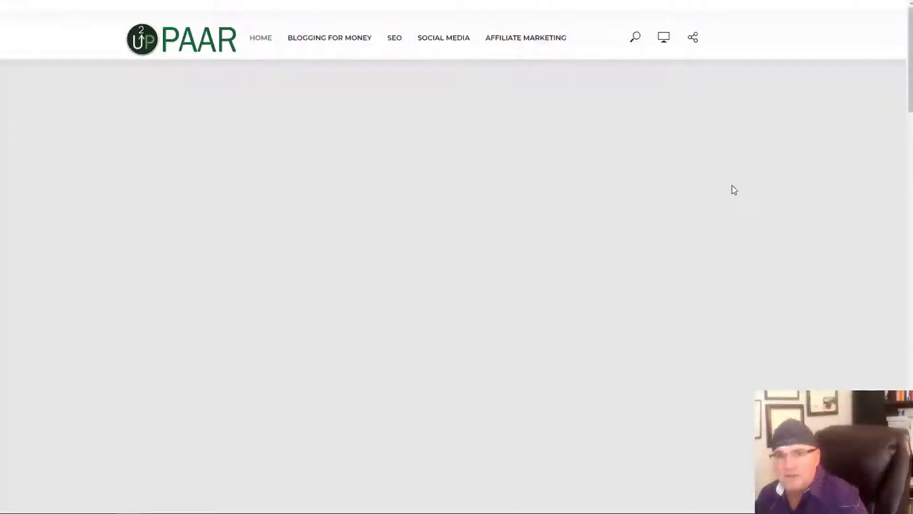
Step: Switch to the UP2PAAR website and look through the home page's featured videos and latest posts, dismissing the subscription offer
{"action": "scroll", "coordinate": [756, 342], "scroll_direction": "down", "scroll_amount": 2}
{"action": "scroll", "coordinate": [768, 350], "scroll_direction": "down", "scroll_amount": 5}
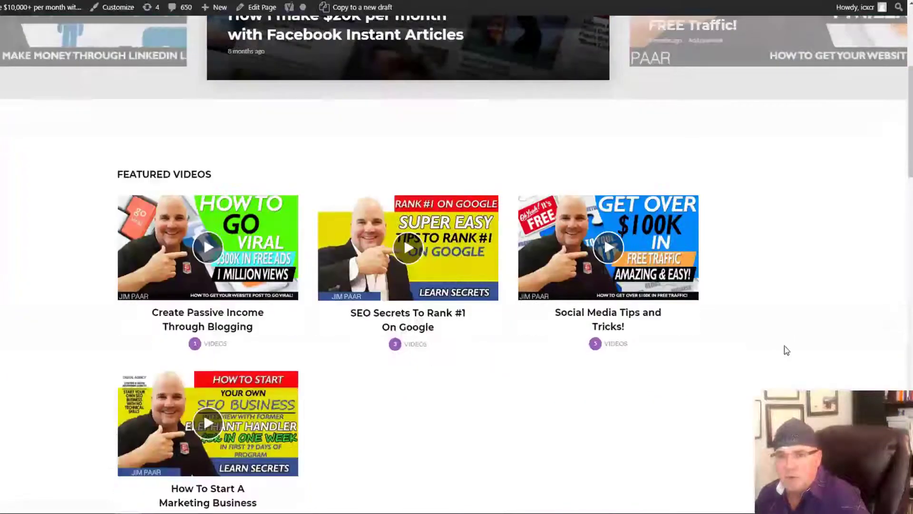
{"action": "scroll", "coordinate": [790, 347], "scroll_direction": "down", "scroll_amount": 6}
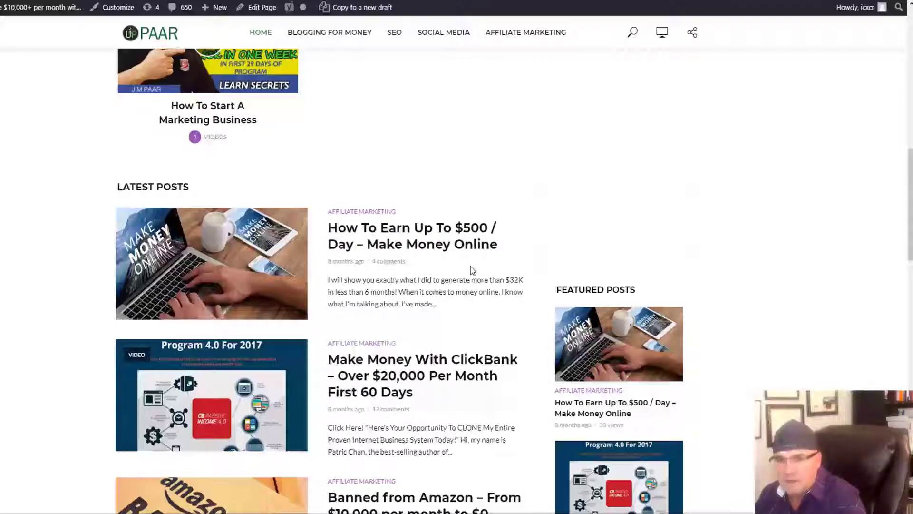
{"action": "scroll", "coordinate": [472, 270], "scroll_direction": "down", "scroll_amount": 2}
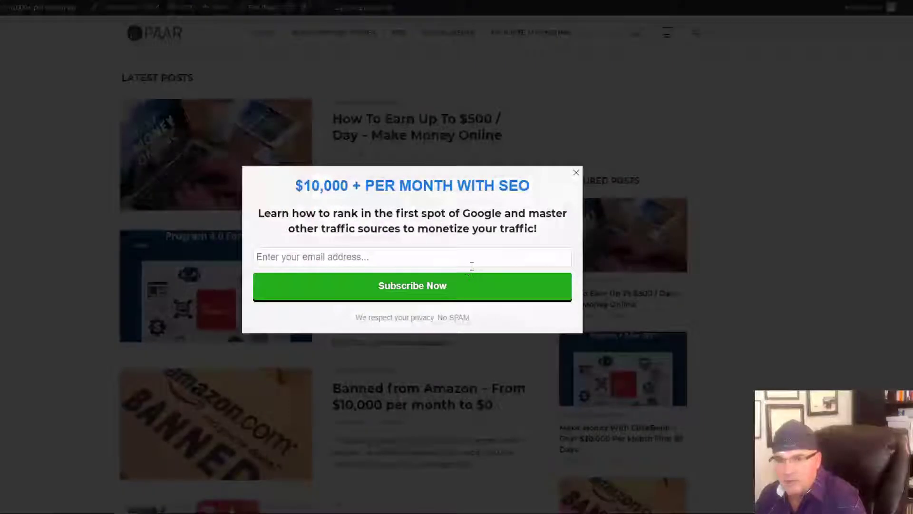
{"action": "left_click", "coordinate": [576, 174]}
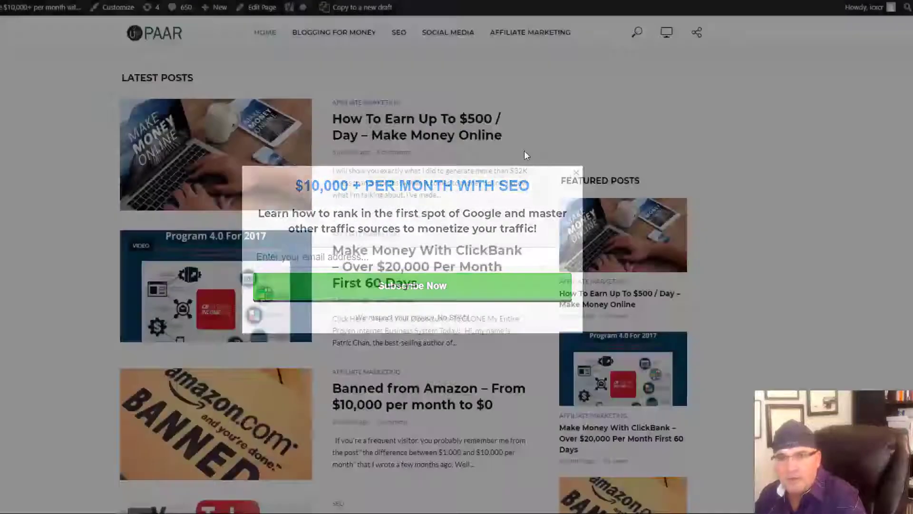
{"action": "scroll", "coordinate": [10, 210], "scroll_direction": "down", "scroll_amount": 3}
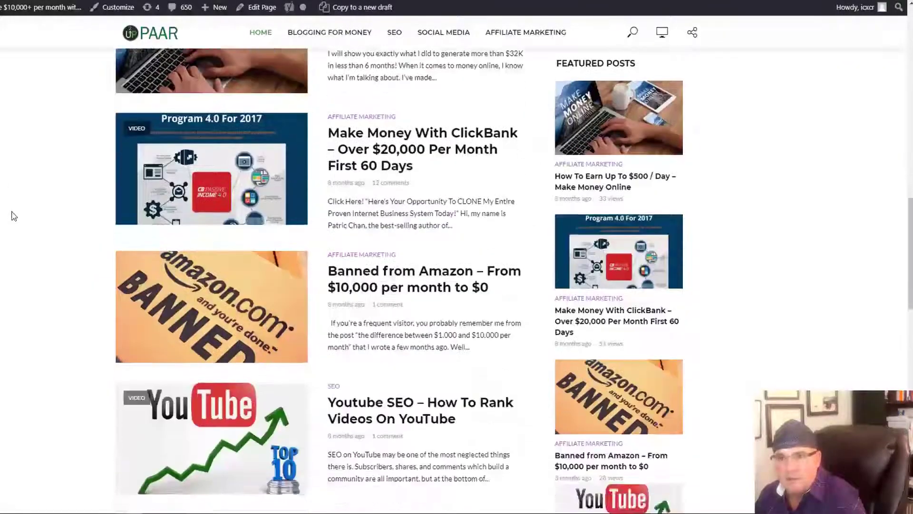
Step: Open the website's Blogging for Money page and look through its posts, featured articles and categories
{"action": "scroll", "coordinate": [24, 206], "scroll_direction": "up", "scroll_amount": 8}
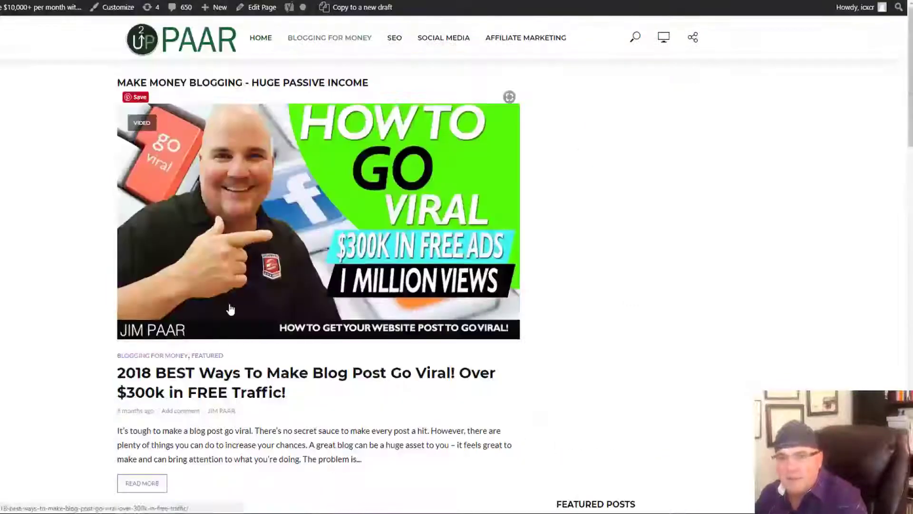
{"action": "scroll", "coordinate": [107, 324], "scroll_direction": "down", "scroll_amount": 9}
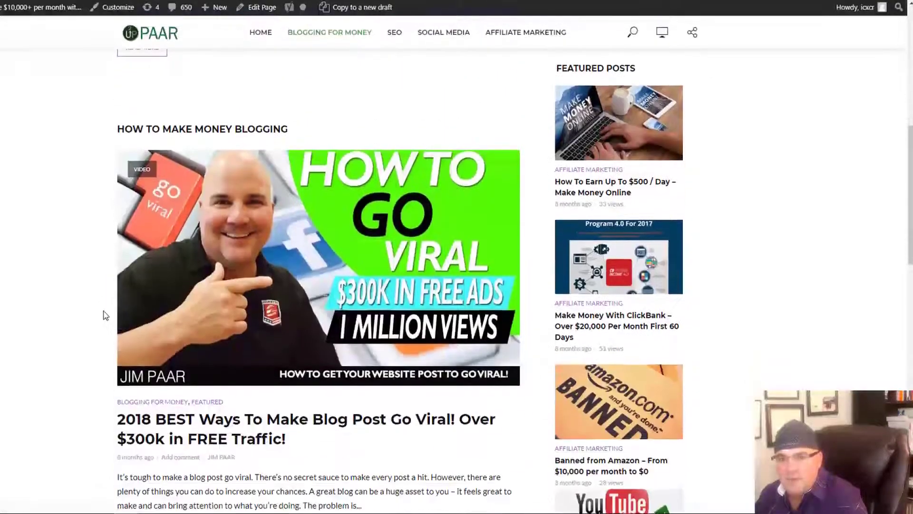
{"action": "scroll", "coordinate": [105, 314], "scroll_direction": "down", "scroll_amount": 10}
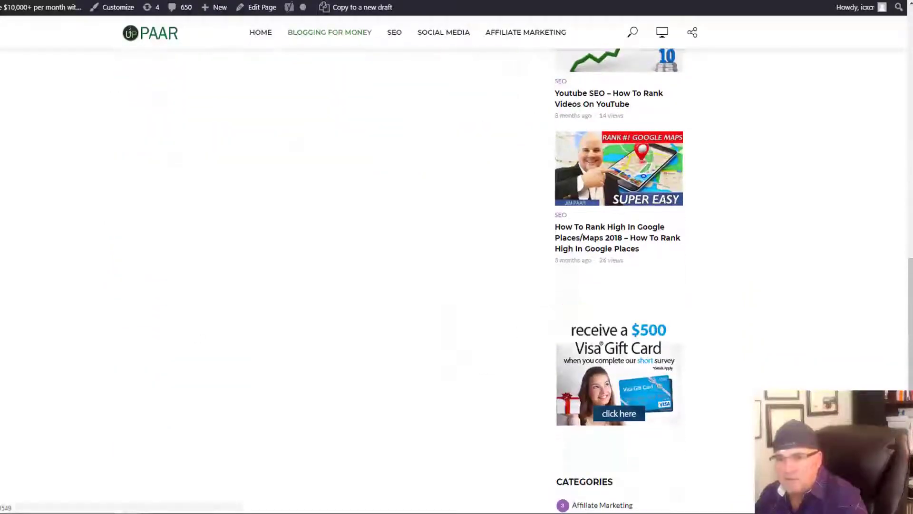
{"action": "scroll", "coordinate": [483, 379], "scroll_direction": "down", "scroll_amount": 8}
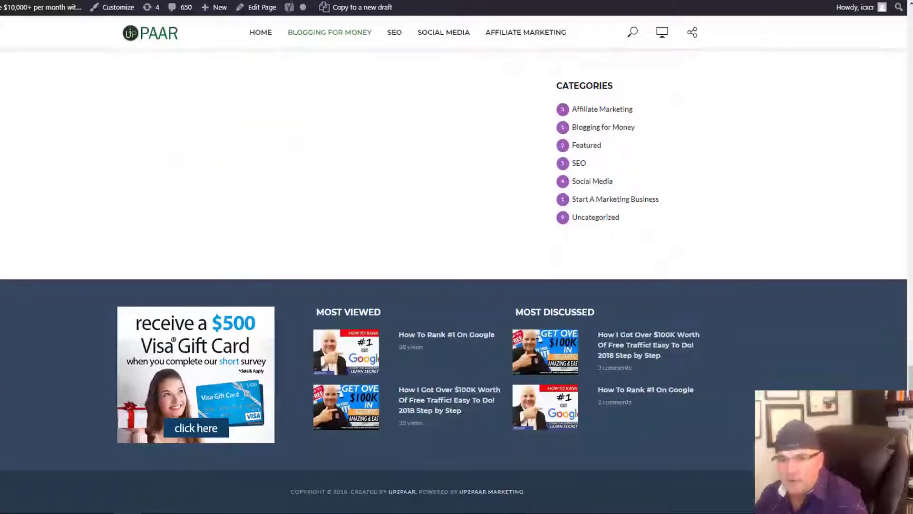
{"action": "scroll", "coordinate": [456, 281], "scroll_direction": "up", "scroll_amount": 17}
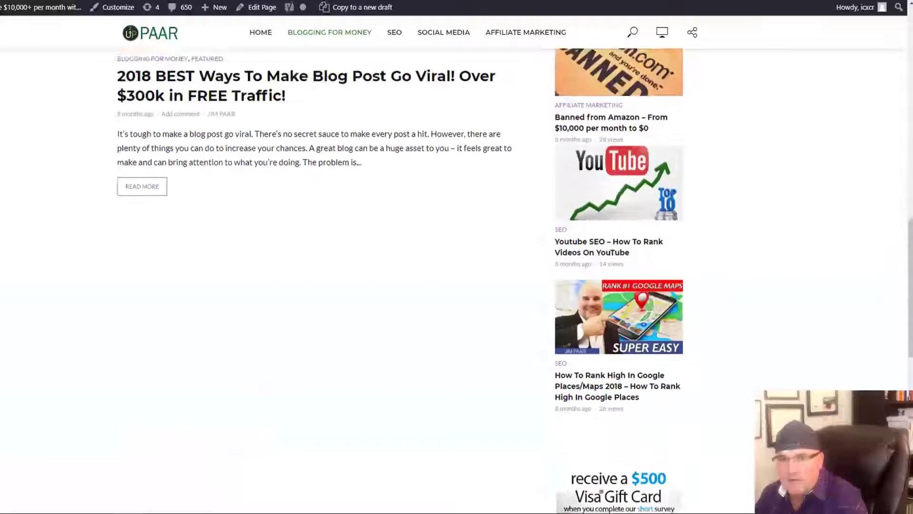
{"action": "scroll", "coordinate": [456, 281], "scroll_direction": "up", "scroll_amount": 10}
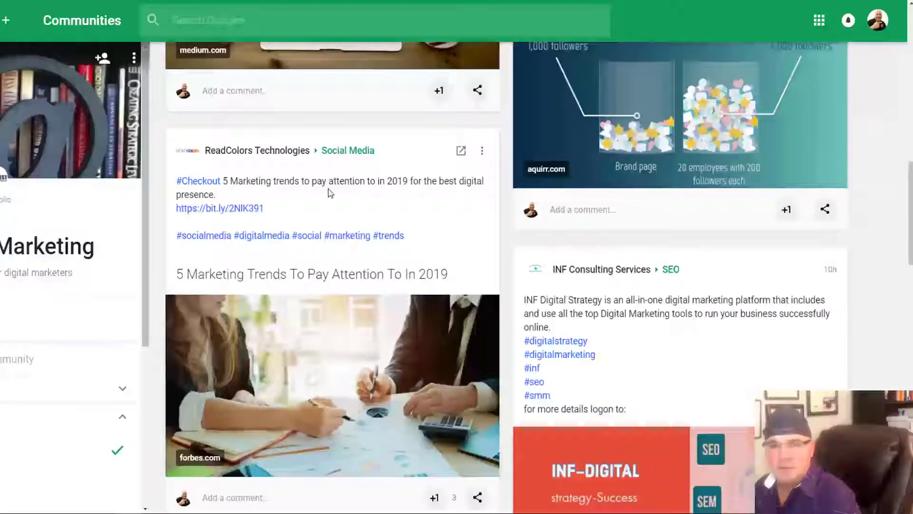
Step: Return to the Digital Marketing community and start a new post reading "How to Blog and make a massive income."
{"action": "scroll", "coordinate": [333, 267], "scroll_direction": "up", "scroll_amount": 10}
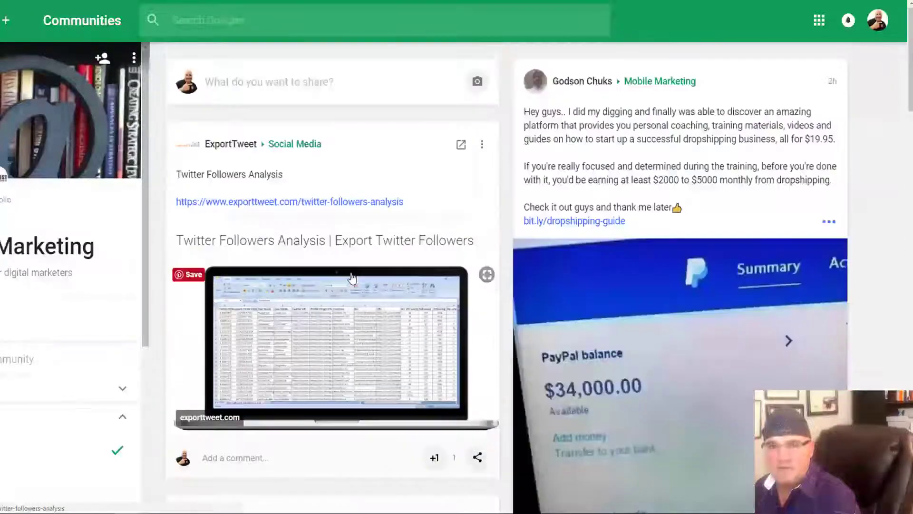
{"action": "left_click", "coordinate": [304, 84]}
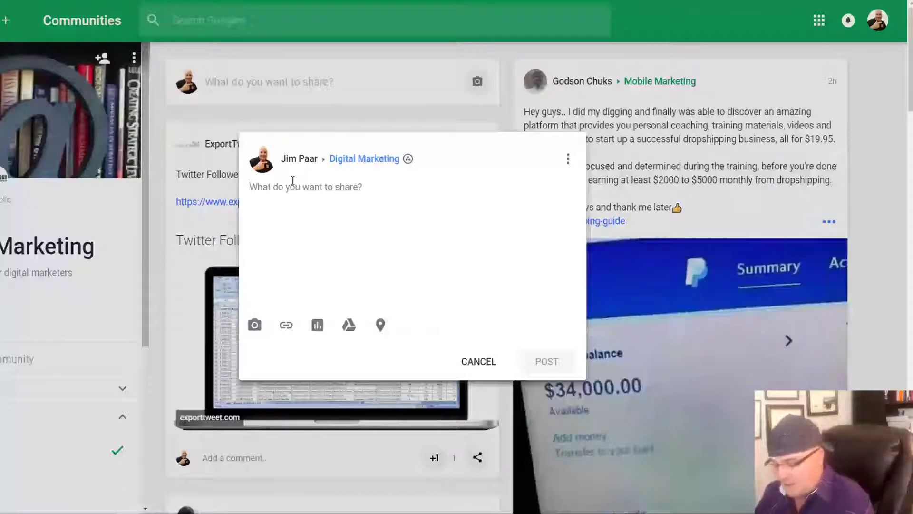
{"action": "type", "text": "How to"}
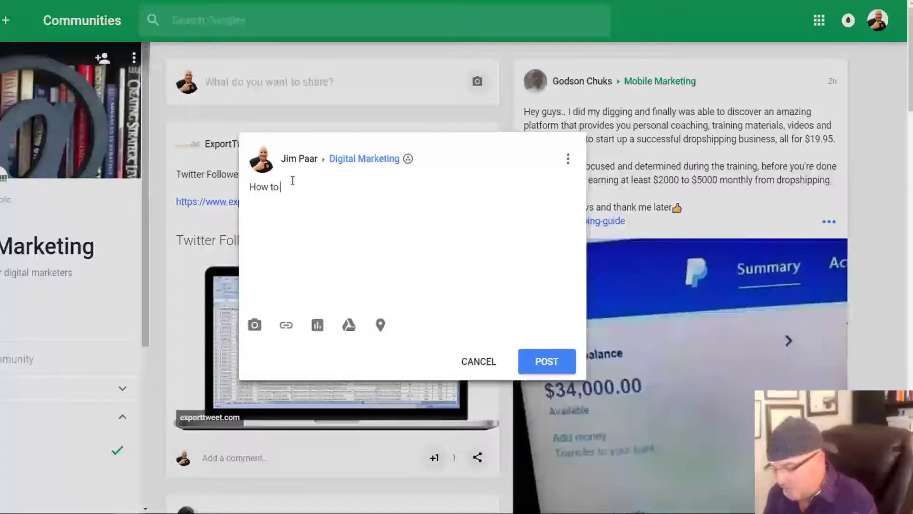
{"action": "type", "text": " Blog and make a massive income"}
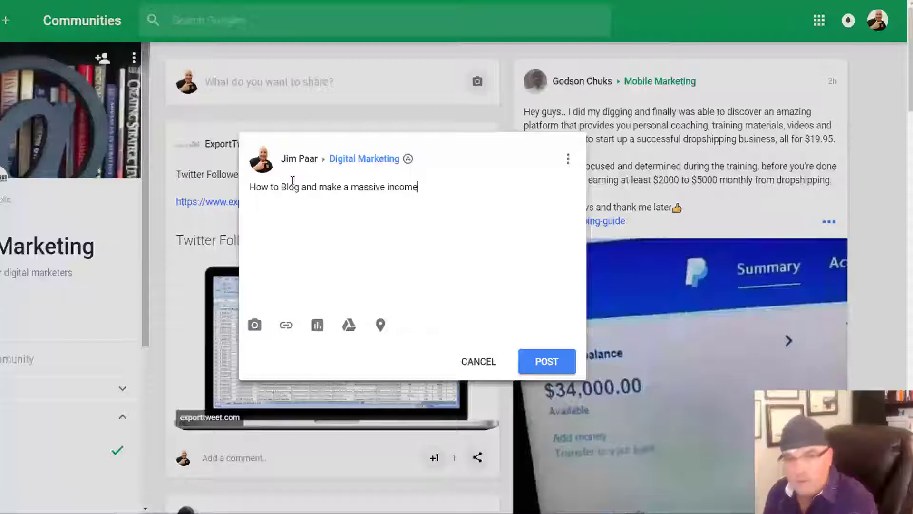
{"action": "type", "text": "."}
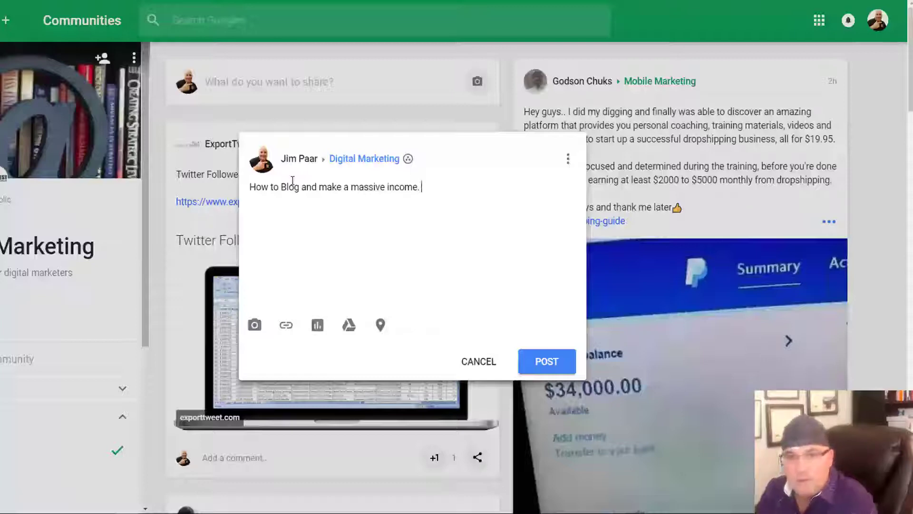
Step: Try to attach the copied blogging-for-money page address to the post as a link
{"action": "left_click", "coordinate": [287, 327]}
{"action": "key", "text": "ctrl+v"}
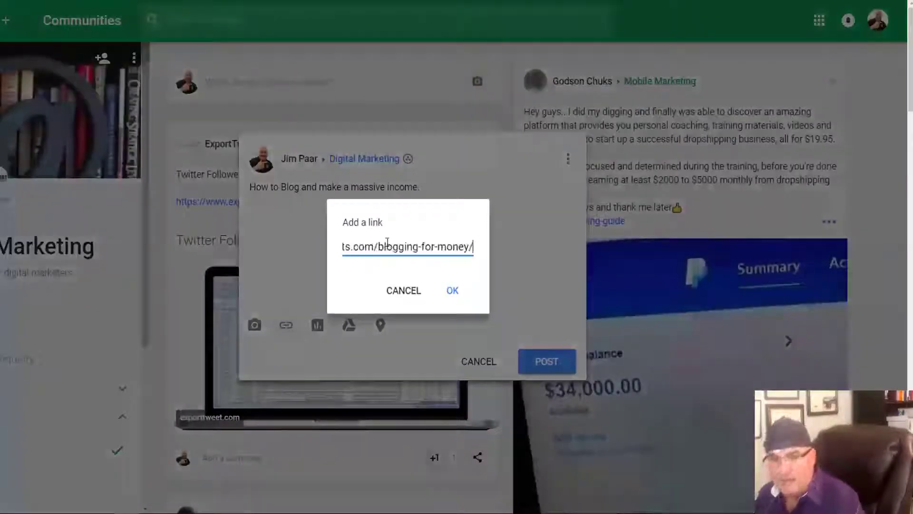
{"action": "left_click", "coordinate": [456, 291]}
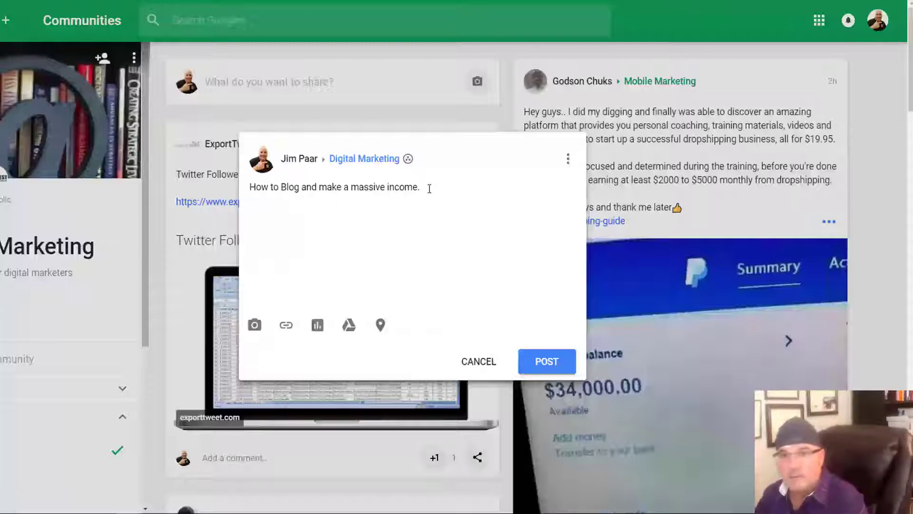
{"action": "type", "text": "http://marketingagencysecrets.com/blogging-for-money/"}
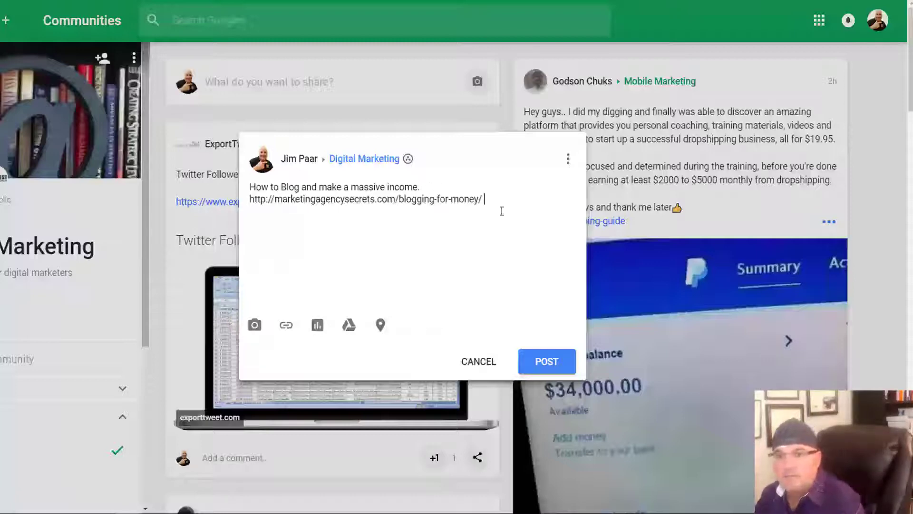
{"action": "left_click", "coordinate": [547, 361]}
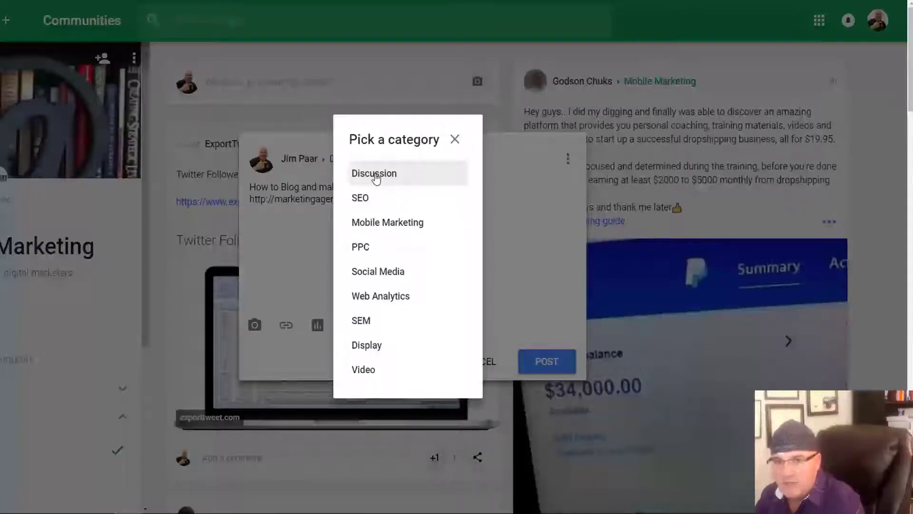
{"action": "left_click", "coordinate": [376, 175]}
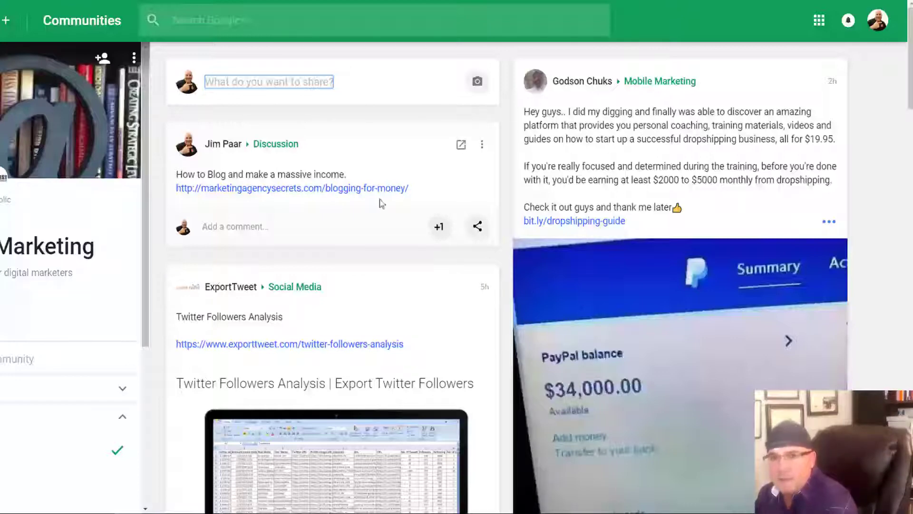
Step: Review the published post's text and link, and look through the Blogging for Money page it points to
{"action": "left_click_drag", "start_coordinate": [430, 193], "coordinate": [174, 179]}
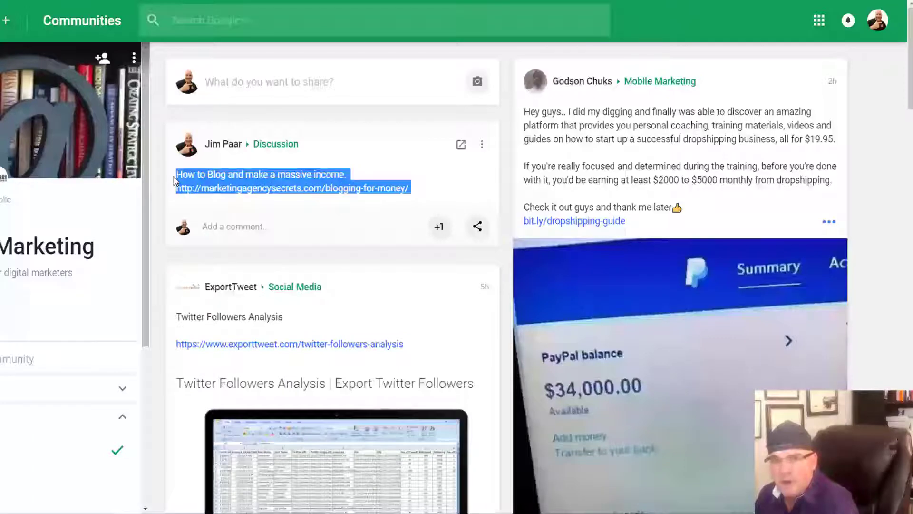
{"action": "left_click", "coordinate": [297, 193]}
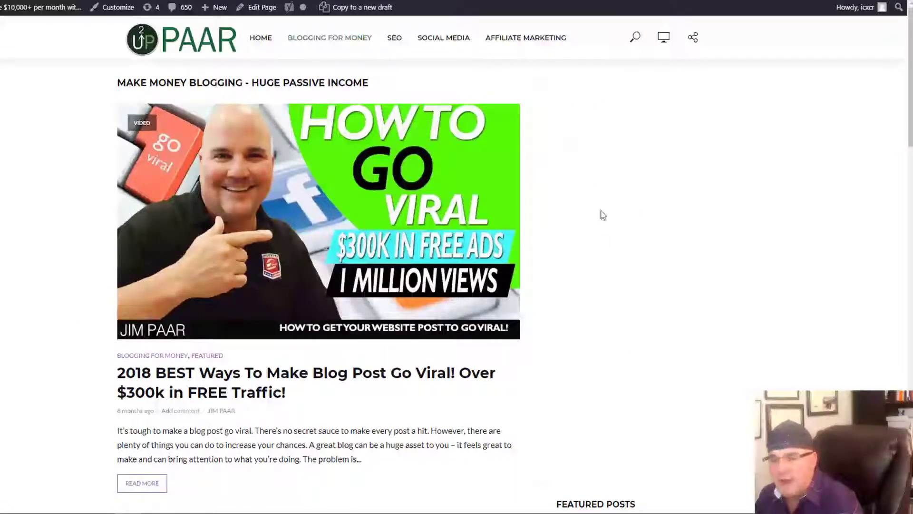
{"action": "scroll", "coordinate": [758, 354], "scroll_direction": "down", "scroll_amount": 2}
{"action": "scroll", "coordinate": [756, 361], "scroll_direction": "down", "scroll_amount": 4}
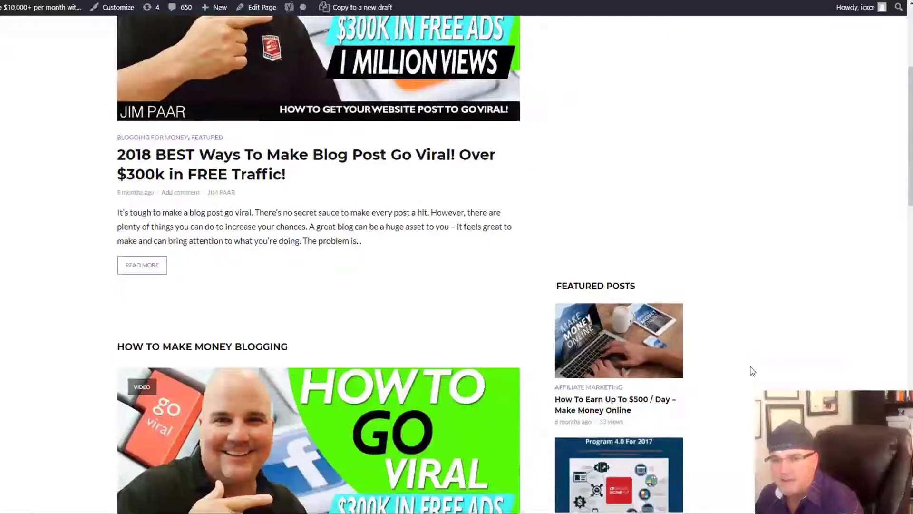
{"action": "scroll", "coordinate": [493, 348], "scroll_direction": "down", "scroll_amount": 9}
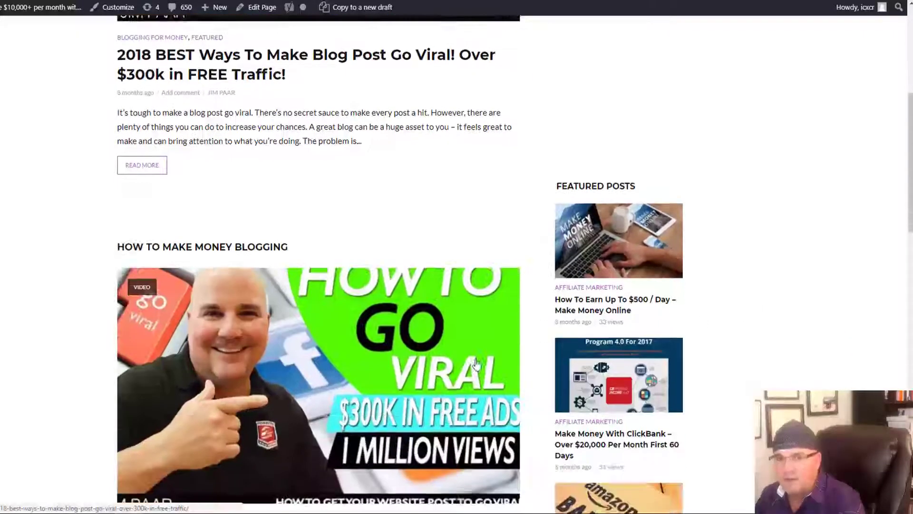
{"action": "scroll", "coordinate": [477, 352], "scroll_direction": "down", "scroll_amount": 3}
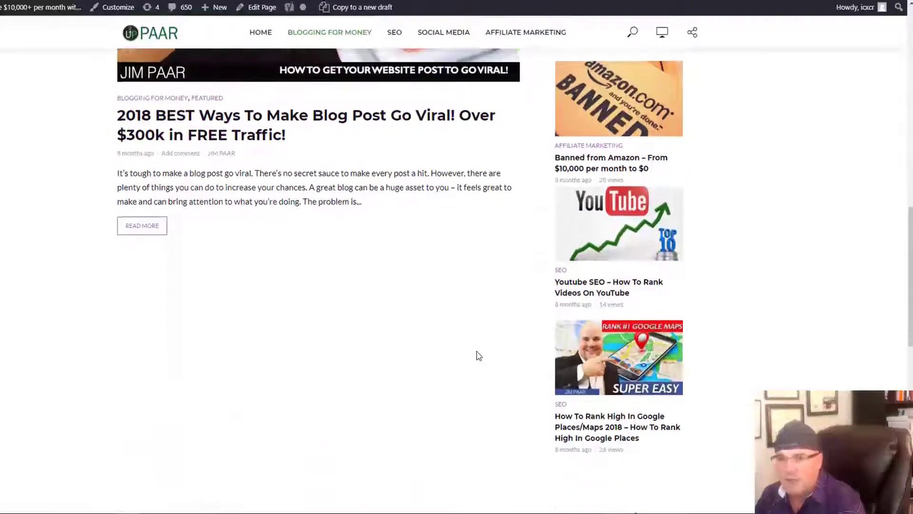
{"action": "scroll", "coordinate": [476, 356], "scroll_direction": "up", "scroll_amount": 6}
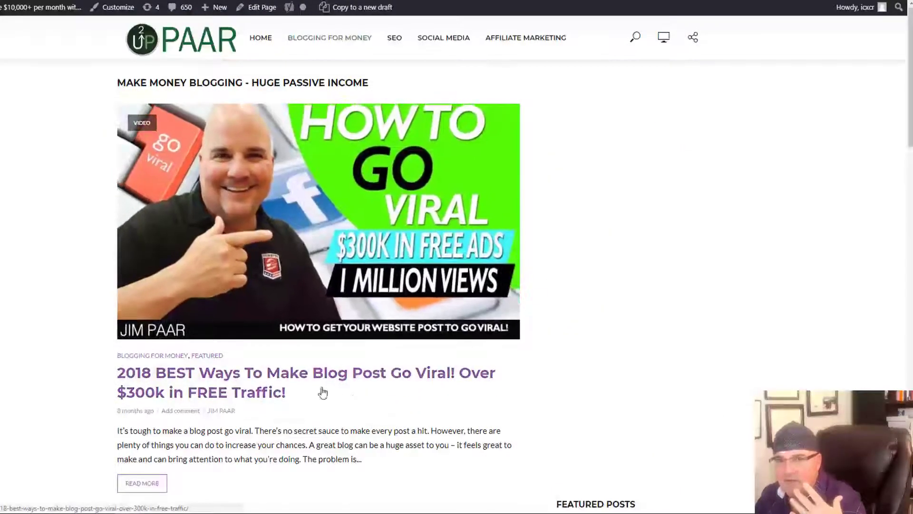
Step: Open the article "2018 BEST Ways To Make Blog Post Go Viral! Over $300k in FREE Traffic!" and look through its content
{"action": "left_click", "coordinate": [373, 379]}
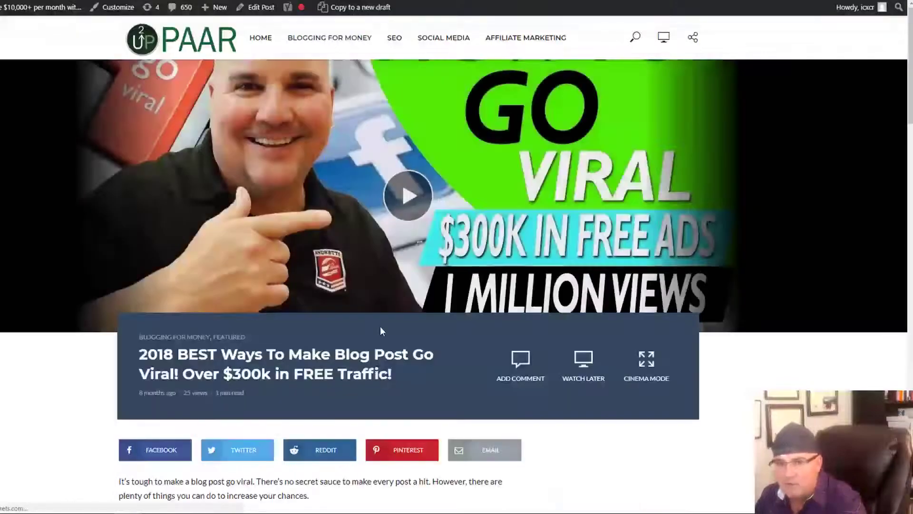
{"action": "scroll", "coordinate": [415, 361], "scroll_direction": "down", "scroll_amount": 4}
{"action": "scroll", "coordinate": [415, 376], "scroll_direction": "down", "scroll_amount": 4}
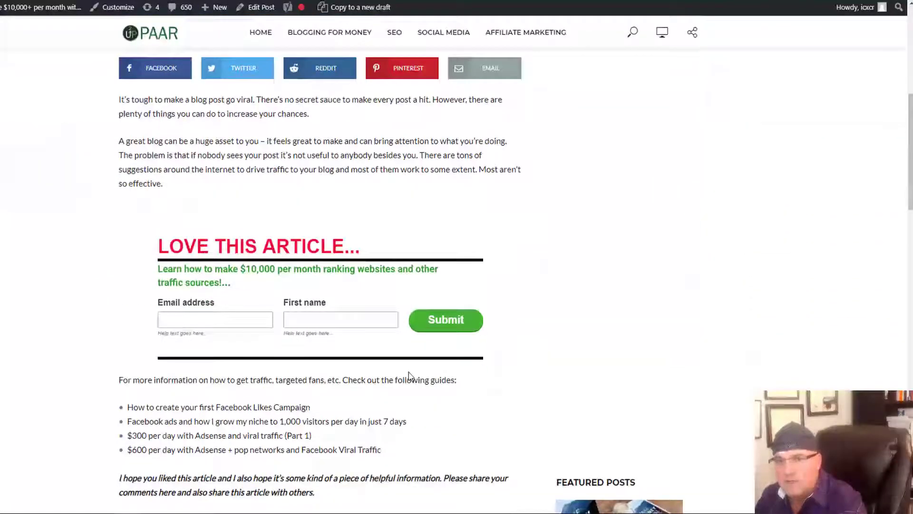
{"action": "scroll", "coordinate": [409, 376], "scroll_direction": "down", "scroll_amount": 6}
{"action": "scroll", "coordinate": [408, 376], "scroll_direction": "down", "scroll_amount": 7}
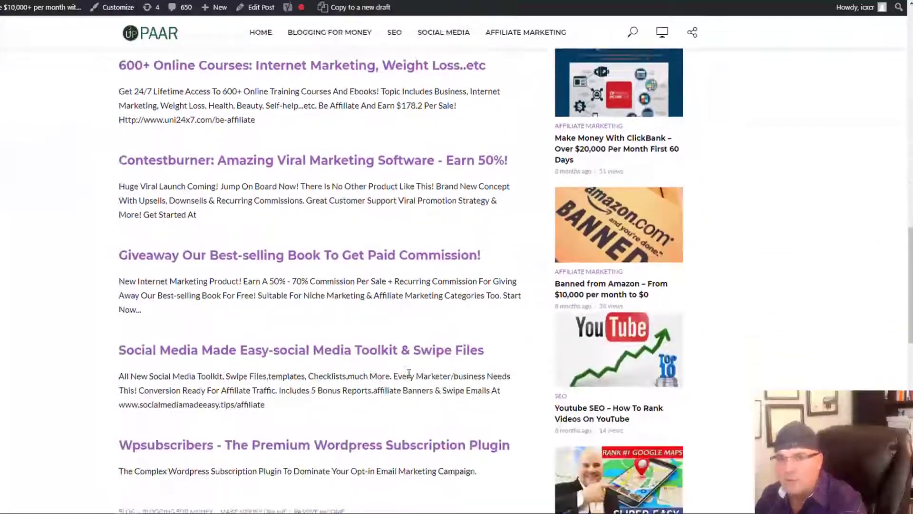